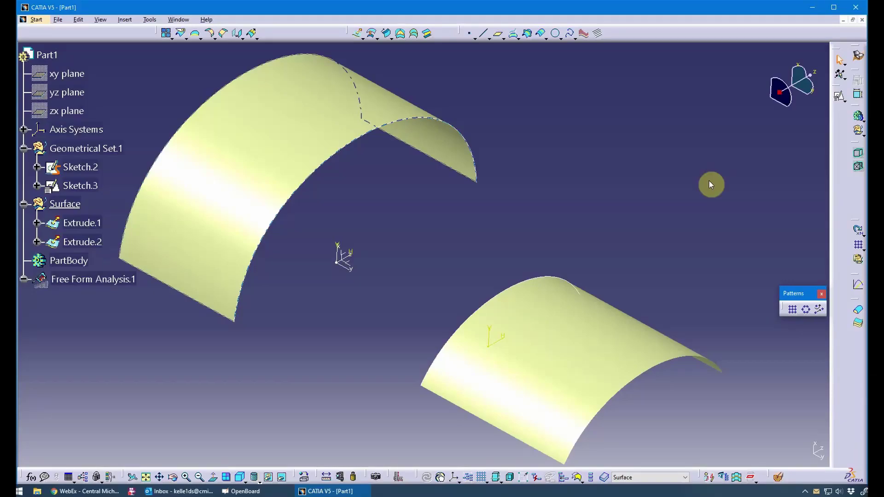
# - Orbit the view to inspect the two extruded arc surfaces, Extrude.1 and Extrude.2
pyautogui.moveTo(402, 298); pyautogui.dragTo(391, 258, button='middle')
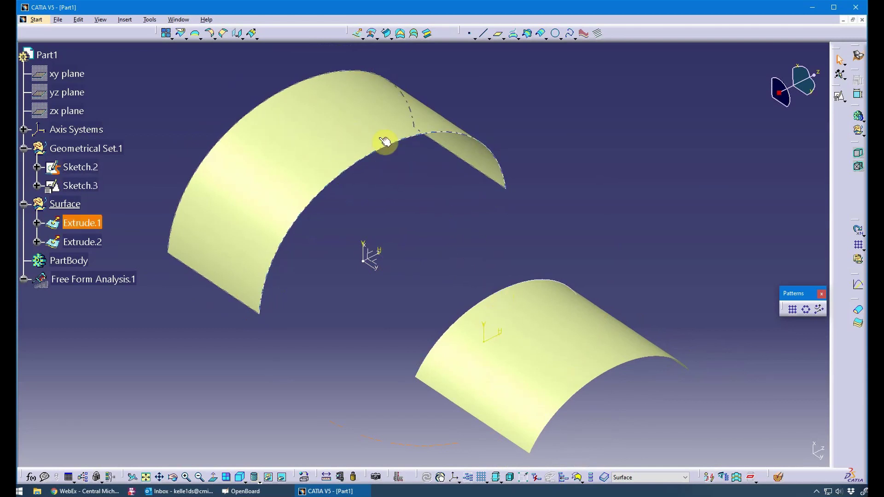
pyautogui.moveTo(417, 226); pyautogui.dragTo(423, 208, button='middle')
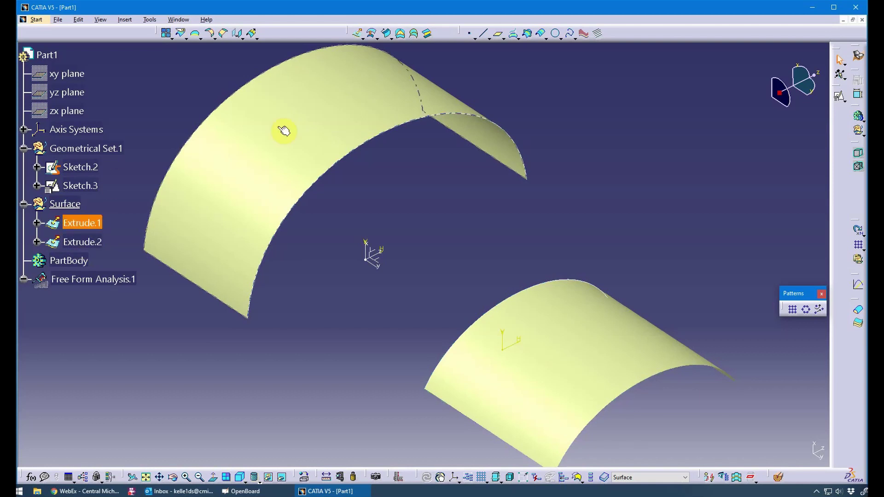
# - Start a blend using Sketch.2 on Extrude.1 as the first curve and support
pyautogui.click(427, 35)
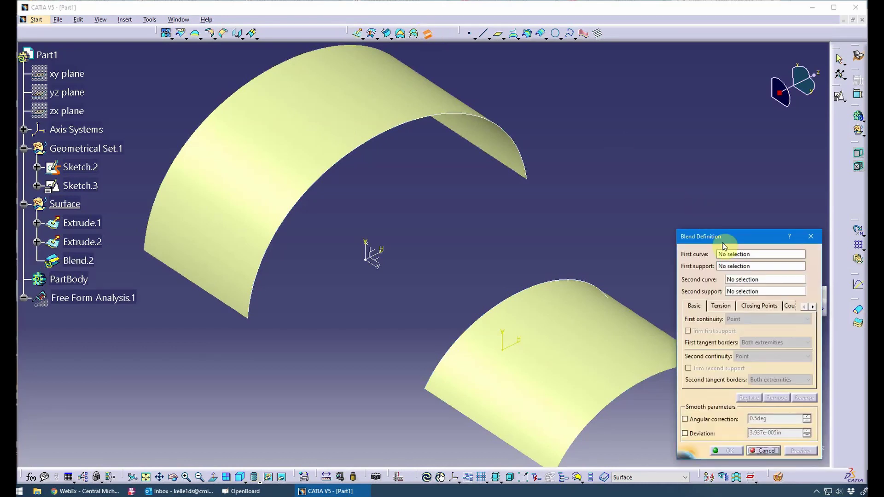
pyautogui.moveTo(728, 242); pyautogui.dragTo(698, 99)
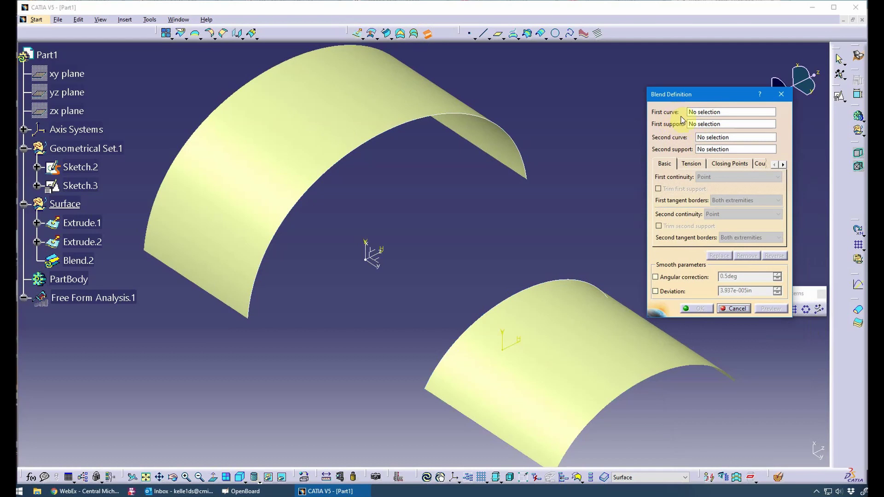
pyautogui.click(703, 113)
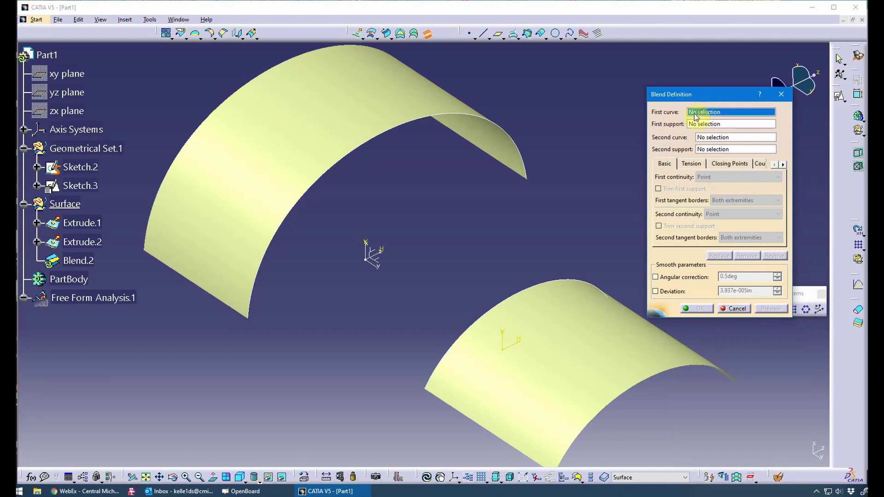
pyautogui.click(359, 147)
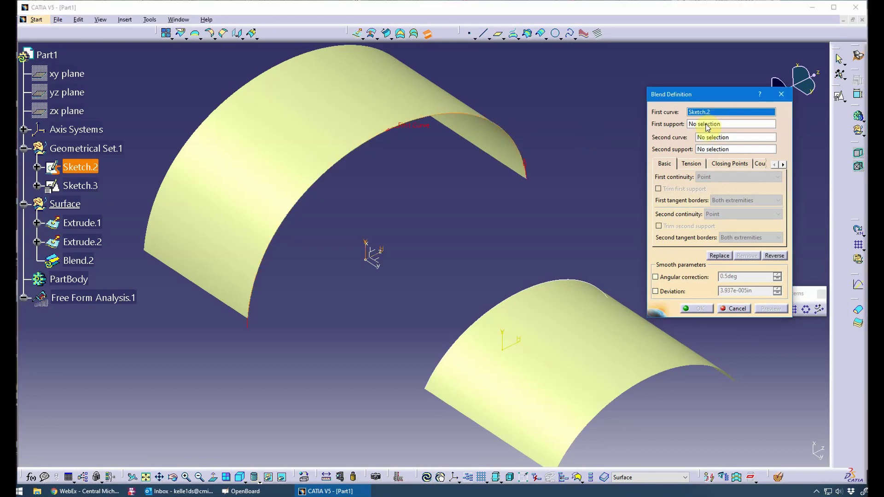
pyautogui.click(343, 137)
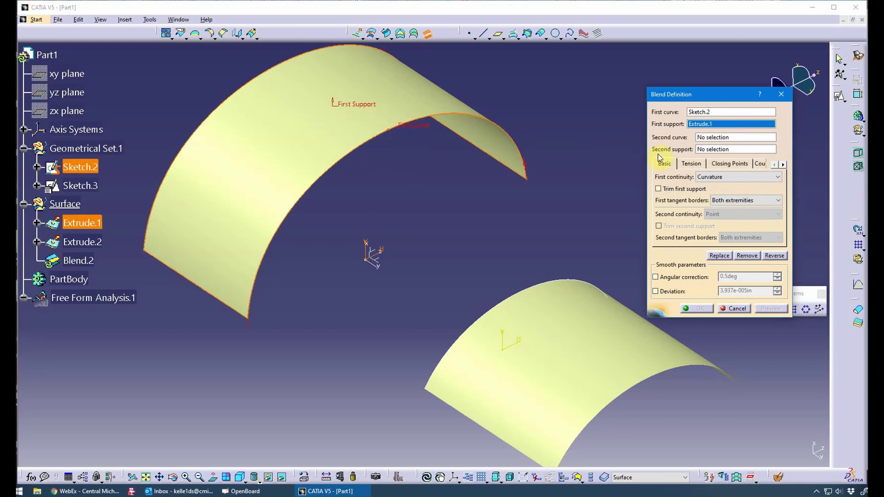
# - Pick Sketch.3 on Extrude.2 as the second curve and reframe both surfaces
pyautogui.click(722, 138)
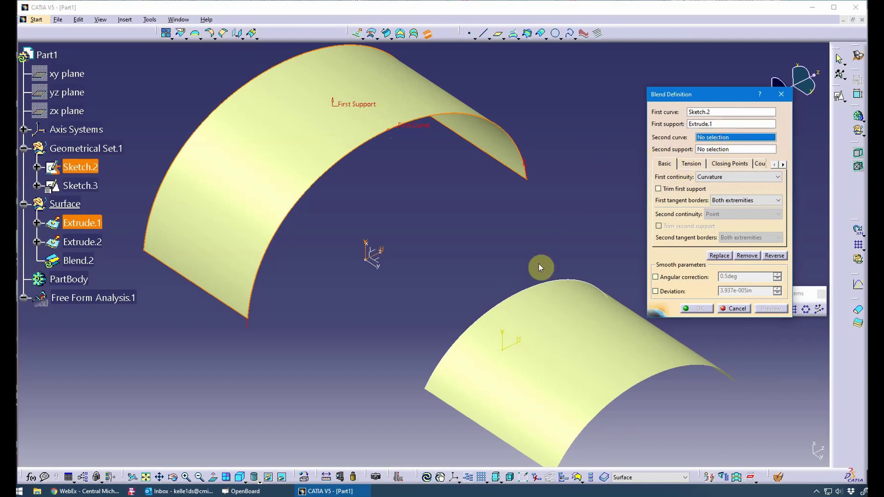
pyautogui.click(525, 303)
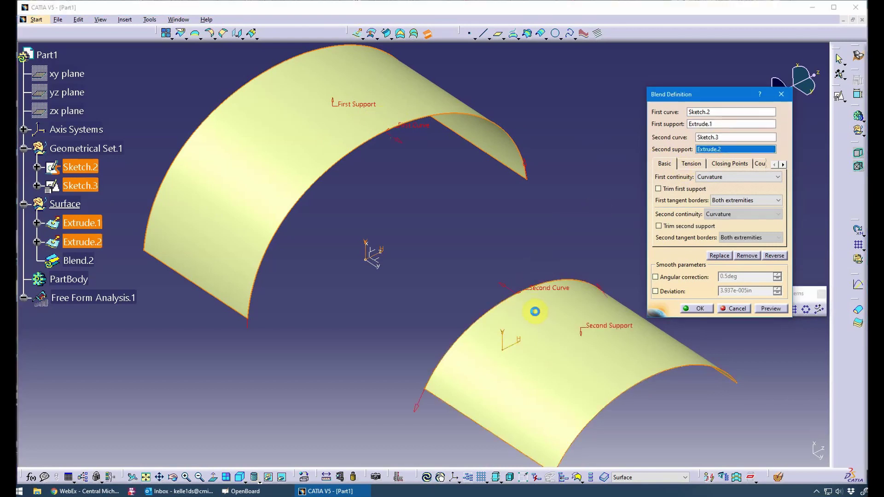
pyautogui.moveTo(418, 299)
pyautogui.mouseDown(button='middle')
pyautogui.moveTo(372, 243)
pyautogui.moveTo(368, 293)
pyautogui.mouseUp(button='middle')
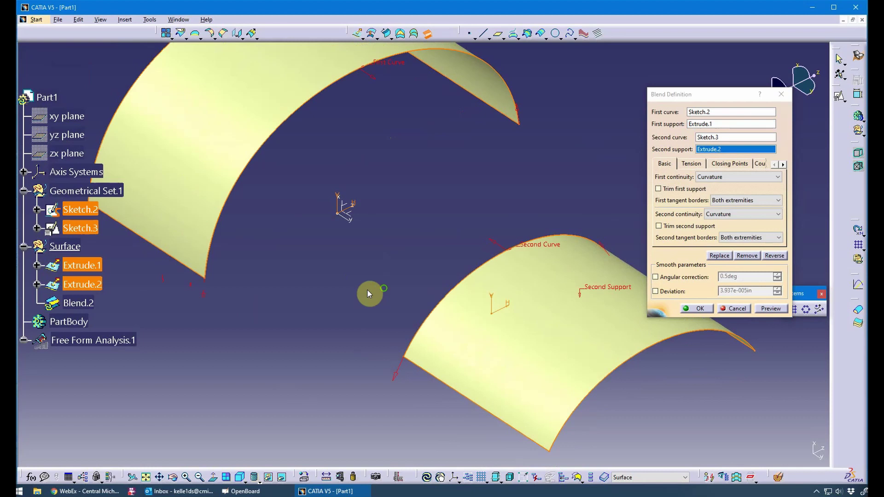
pyautogui.moveTo(416, 112); pyautogui.dragTo(345, 267, button='middle')
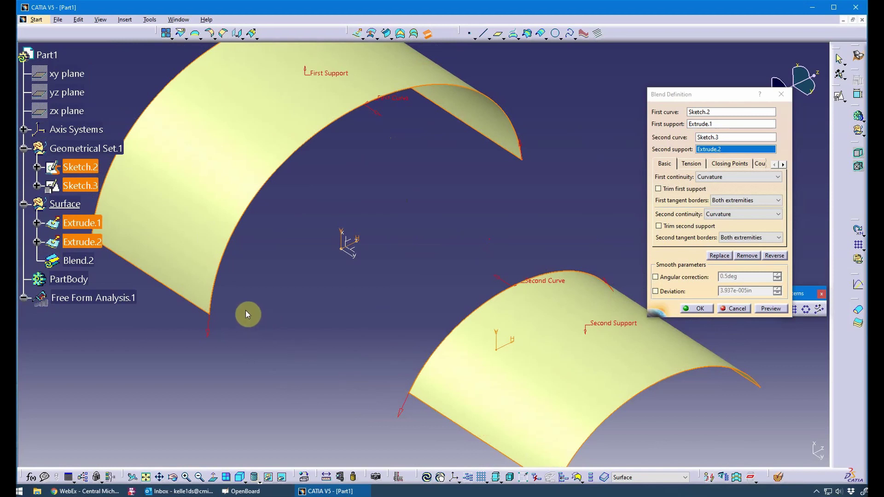
pyautogui.moveTo(434, 290); pyautogui.dragTo(445, 238, button='middle')
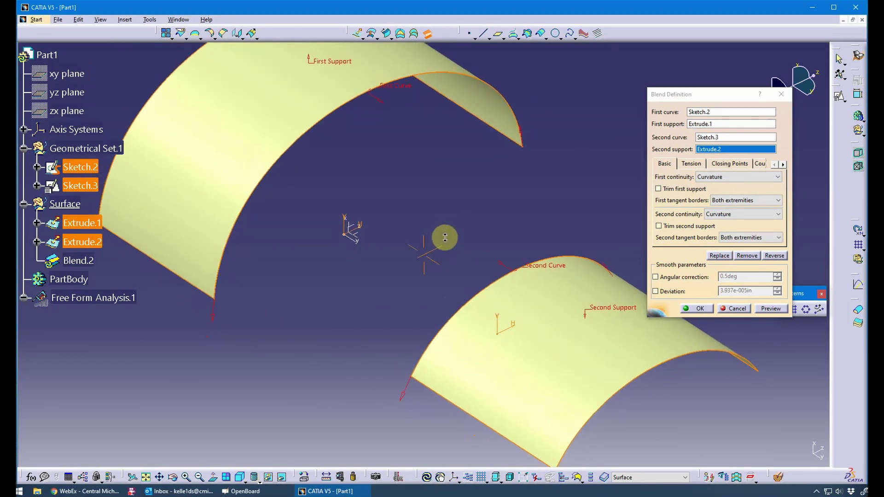
pyautogui.moveTo(306, 271); pyautogui.dragTo(368, 276, button='middle')
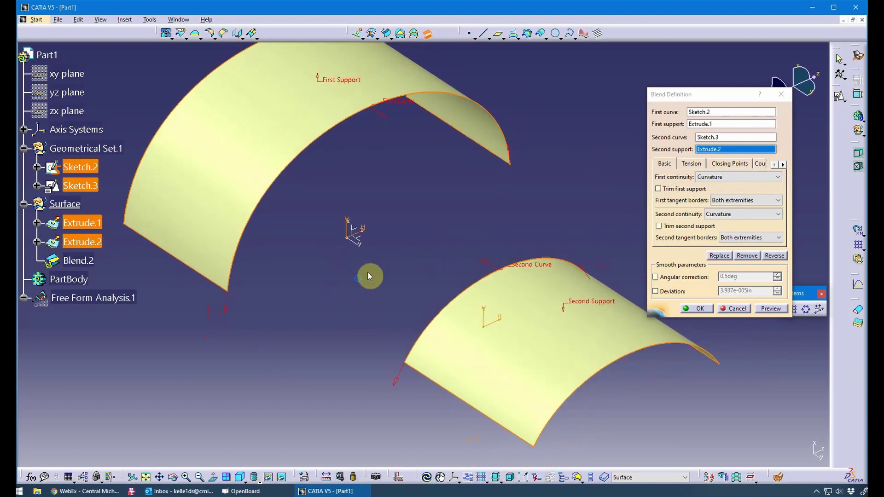
# - Set the blend's coupling mode to Tangency then curvature instead of Ratio
pyautogui.click(725, 165)
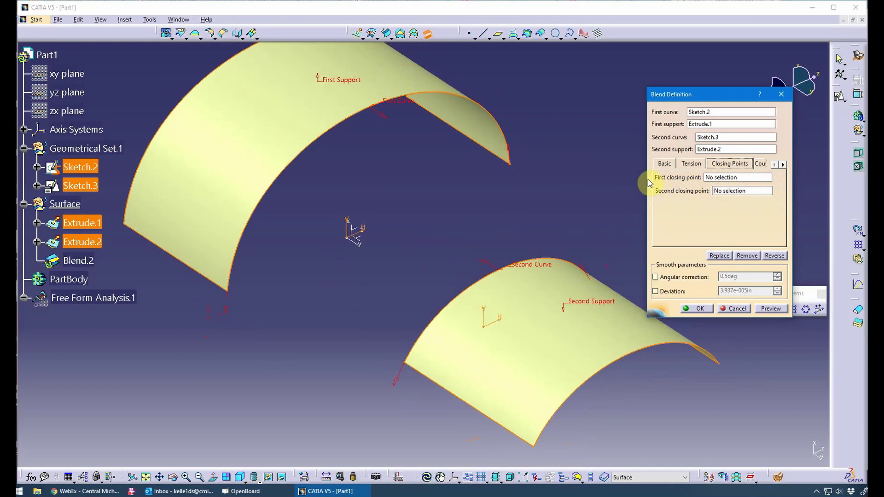
pyautogui.moveTo(647, 180); pyautogui.dragTo(612, 179)
pyautogui.click(739, 164)
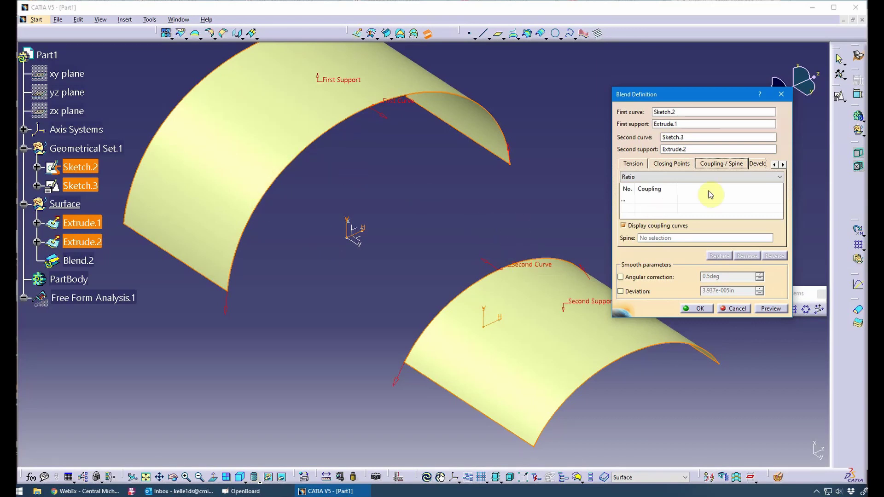
pyautogui.click(688, 177)
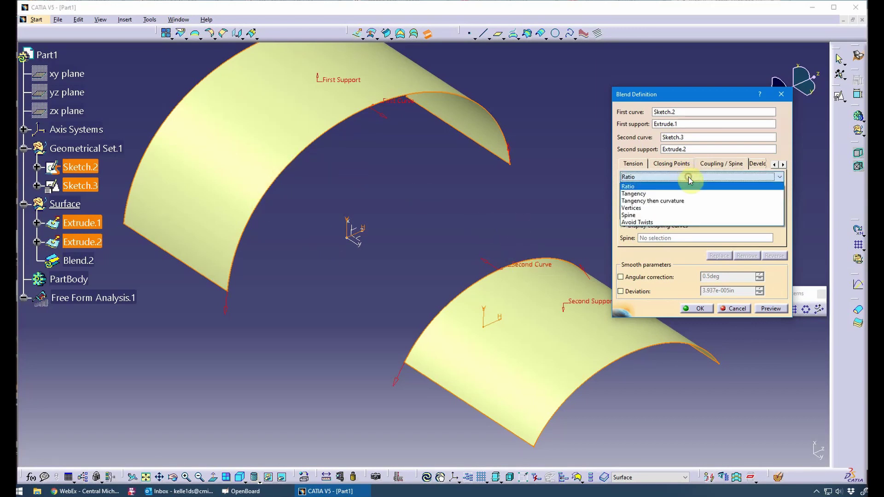
pyautogui.click(656, 204)
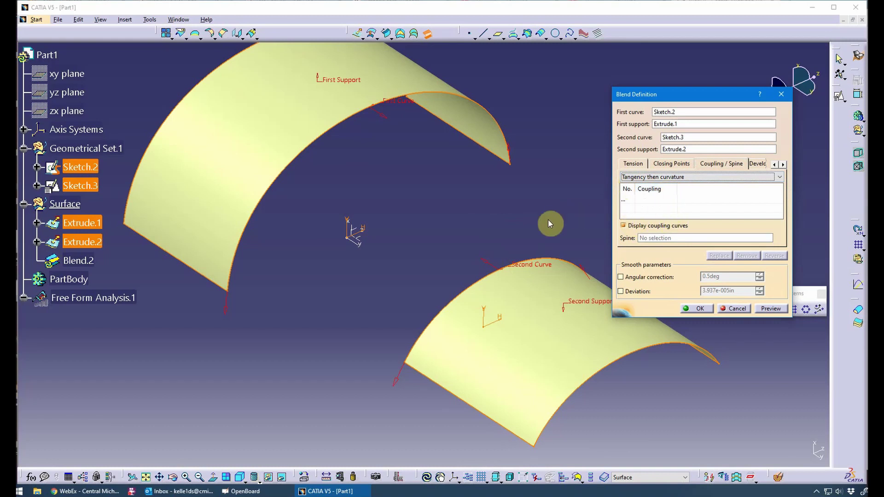
pyautogui.moveTo(550, 224); pyautogui.dragTo(499, 227, button='middle')
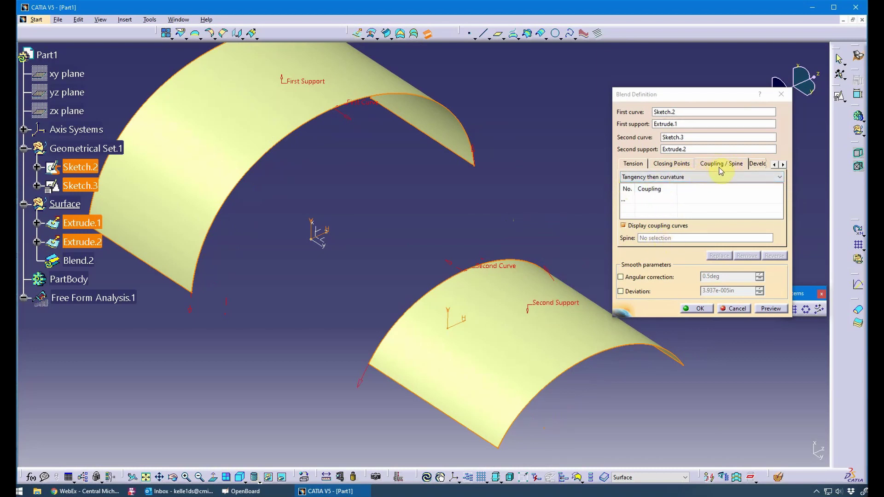
# - Set both first and second continuity of the blend to Point
pyautogui.click(672, 165)
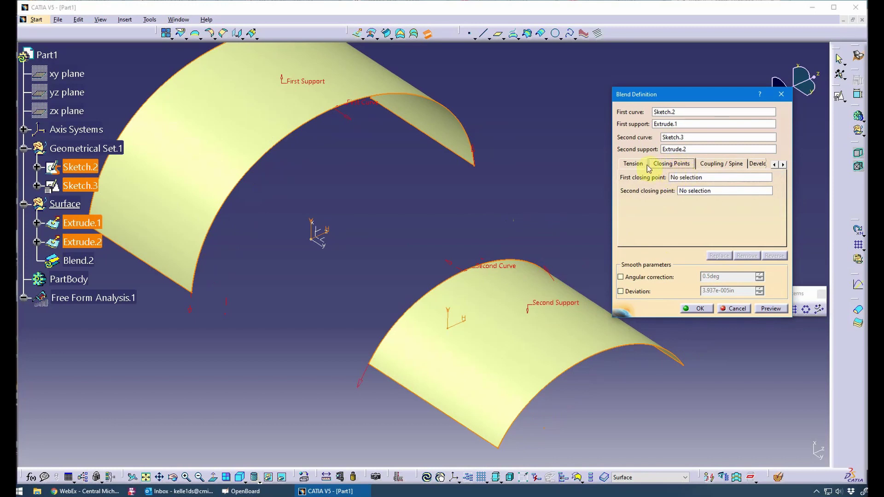
pyautogui.click(641, 169)
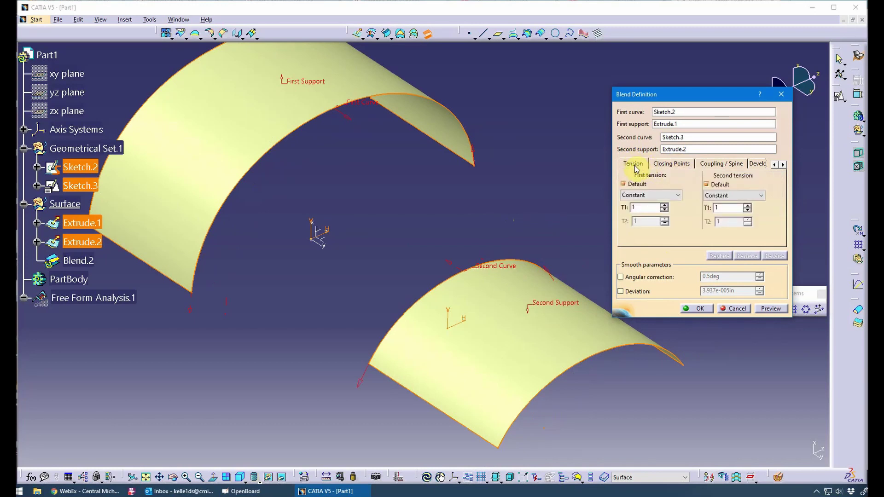
pyautogui.click(775, 165)
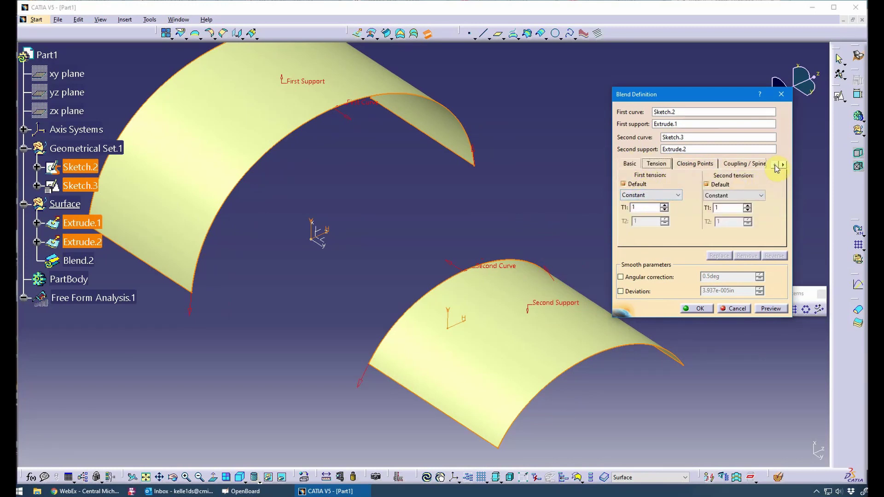
pyautogui.click(630, 165)
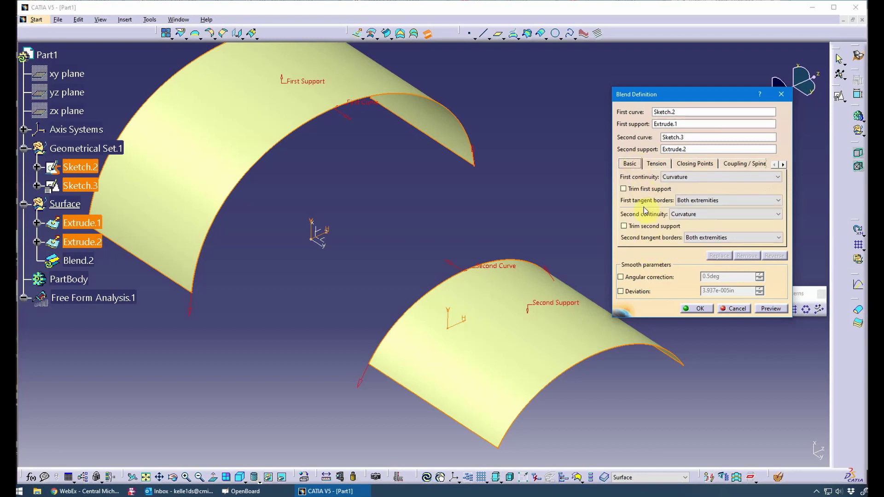
pyautogui.click(711, 177)
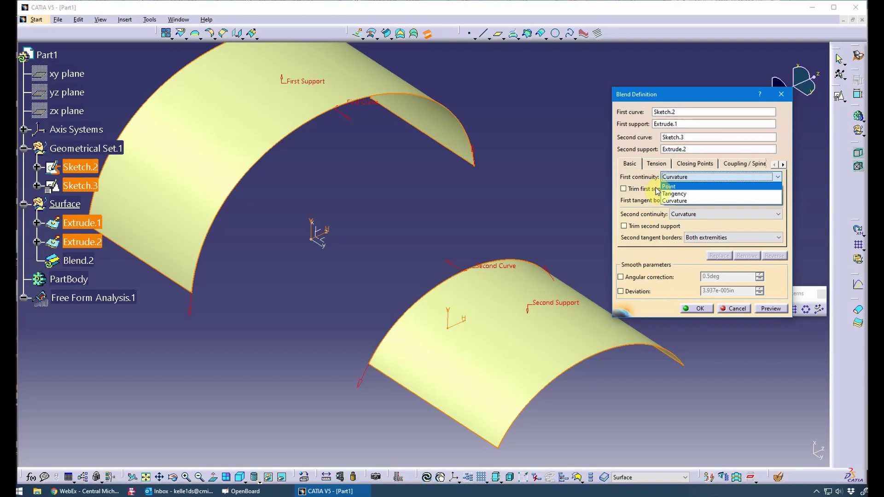
pyautogui.click(681, 187)
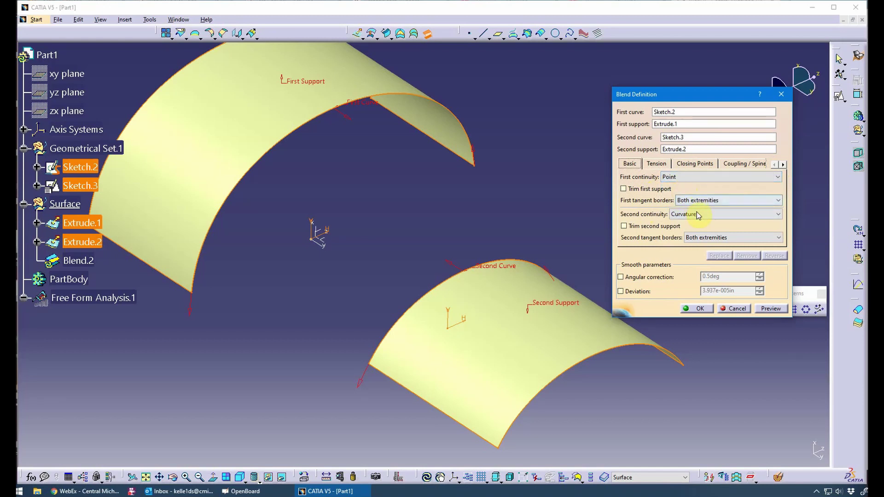
pyautogui.click(695, 214)
pyautogui.click(698, 224)
# - Set both tangent borders to None and preview the blend surface
pyautogui.click(700, 200)
pyautogui.click(701, 217)
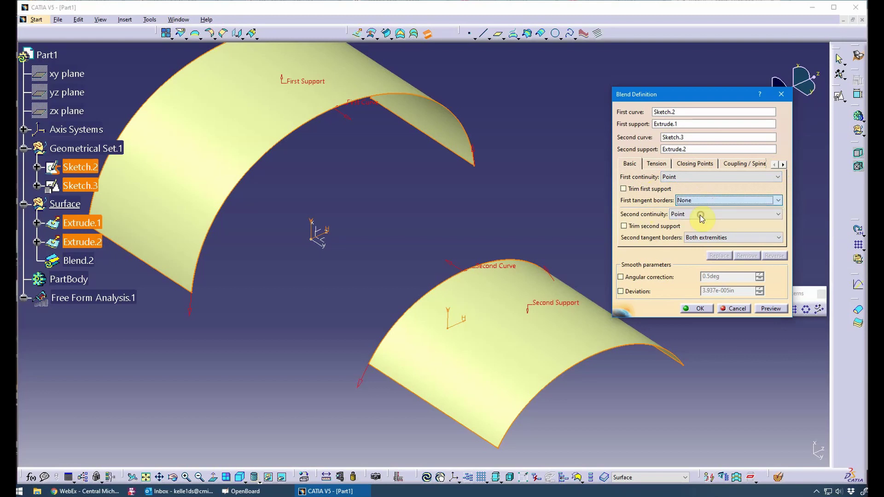
pyautogui.click(723, 239)
pyautogui.click(721, 251)
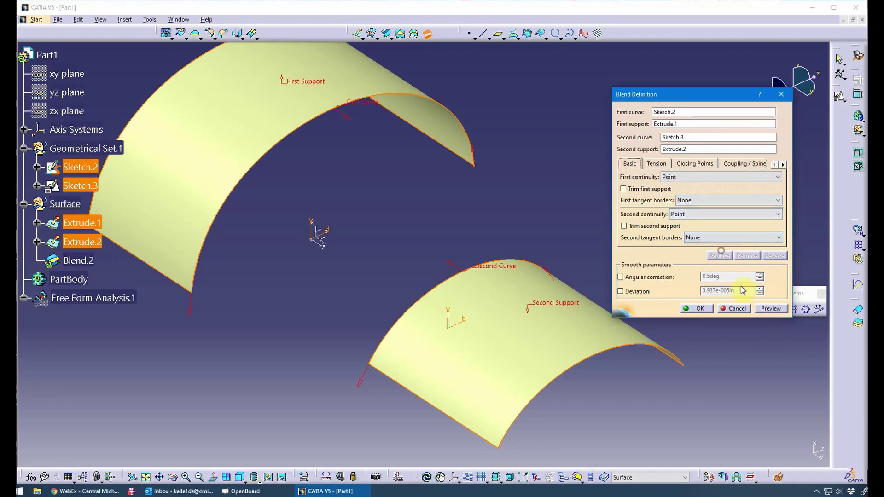
pyautogui.click(770, 310)
pyautogui.moveTo(334, 377); pyautogui.dragTo(286, 234, button='middle')
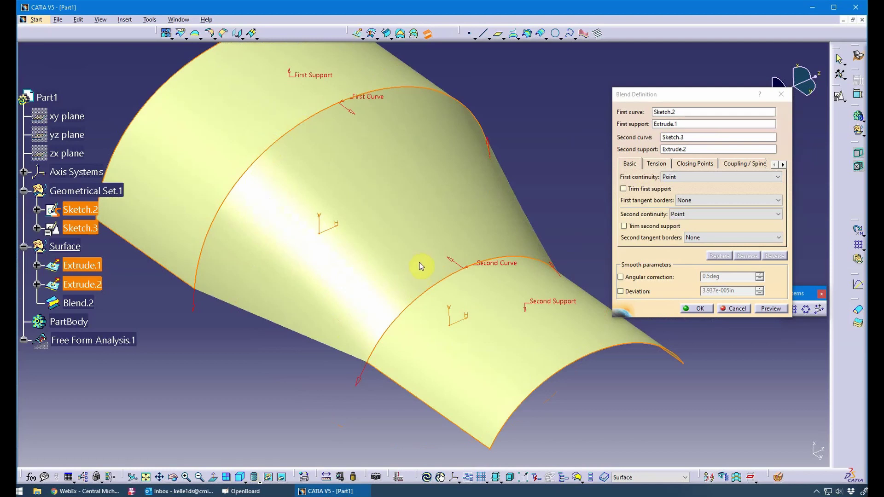
# - Confirm Blend.2, then select Extrude.1, Extrude.2 and Blend.2 in the tree
pyautogui.click(696, 308)
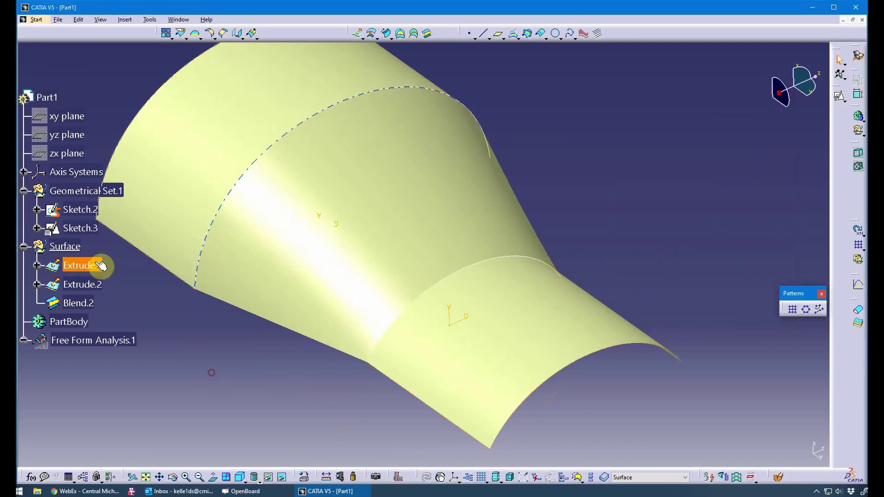
pyautogui.click(100, 266)
pyautogui.keyDown('ctrl'); pyautogui.click(88, 284); pyautogui.keyUp('ctrl')
pyautogui.keyDown('ctrl'); pyautogui.click(84, 301); pyautogui.keyUp('ctrl')
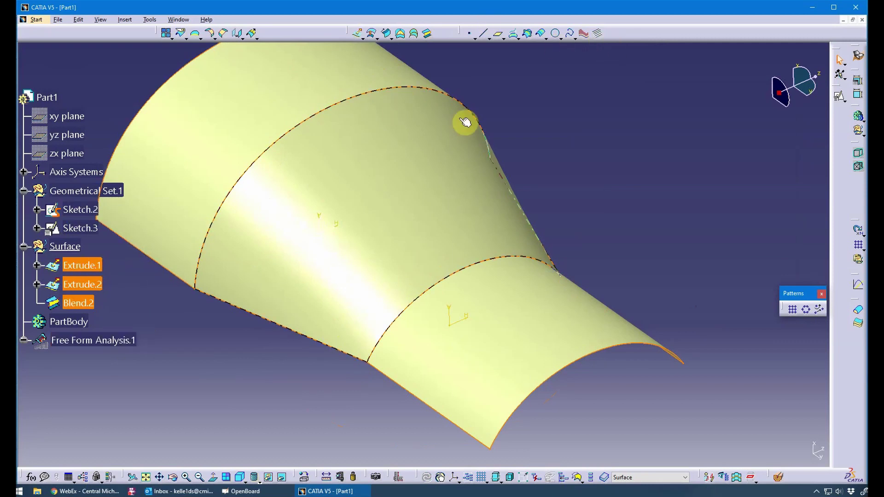
# - Apply an Isophotes Mapping zebra analysis to the three selected surfaces
pyautogui.click(597, 33)
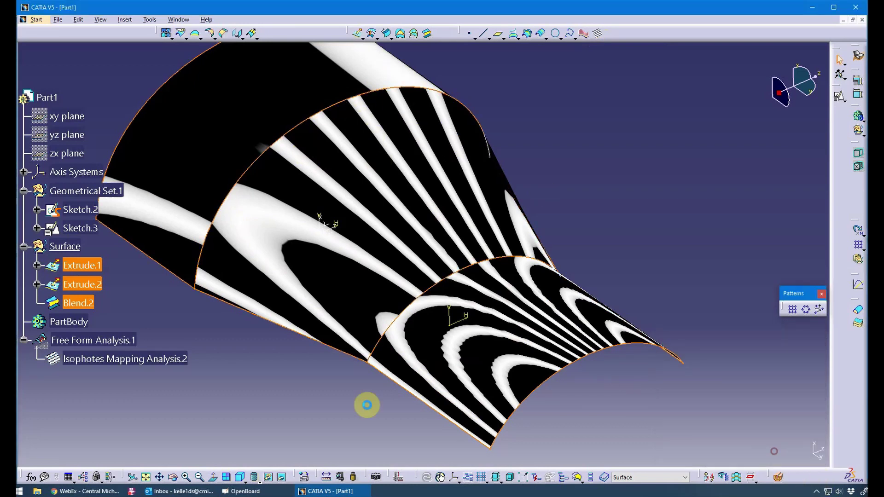
pyautogui.click(279, 415)
pyautogui.moveTo(288, 389); pyautogui.dragTo(324, 399, button='middle')
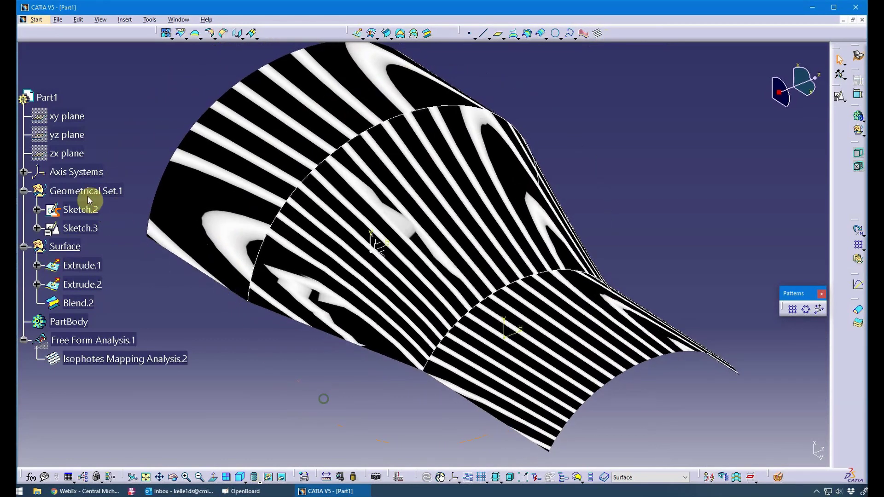
# - Hide Geometrical Set.1 and orbit the model to check the stripes at the seams
pyautogui.rightClick(89, 199)
pyautogui.click(111, 222)
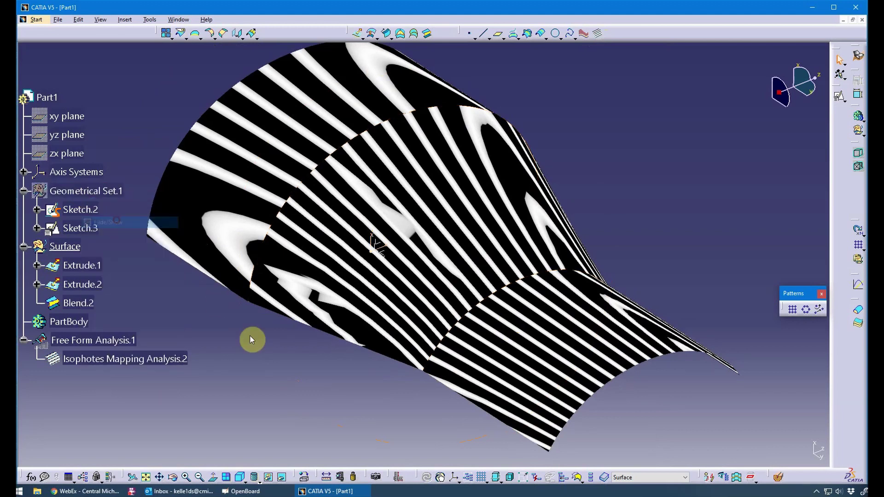
pyautogui.moveTo(252, 340); pyautogui.dragTo(368, 270, button='middle')
pyautogui.click(416, 157)
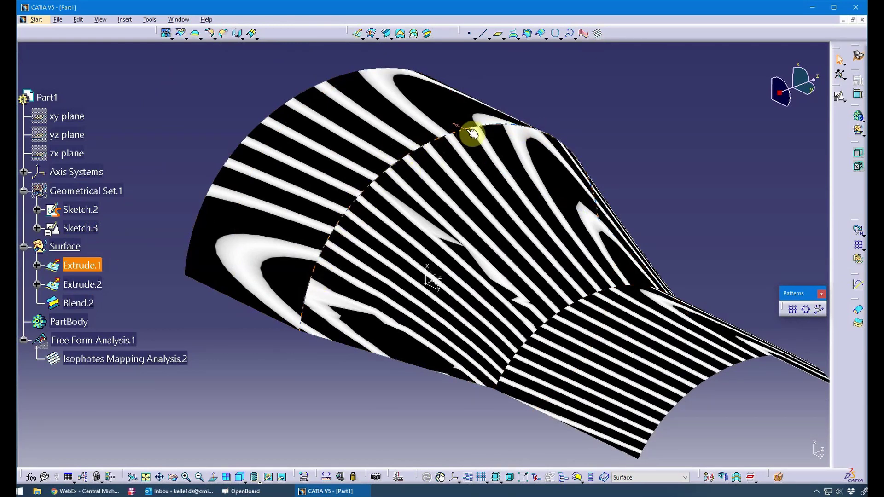
pyautogui.moveTo(353, 395); pyautogui.dragTo(340, 290, button='middle')
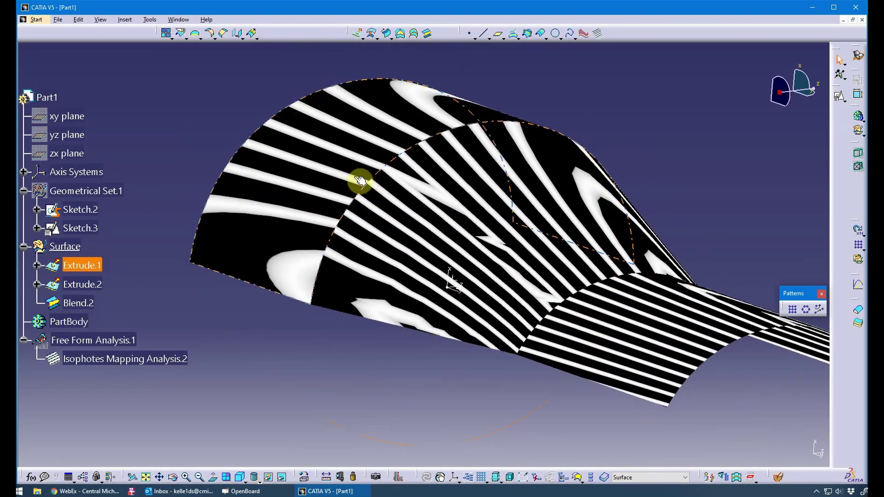
pyautogui.moveTo(381, 352); pyautogui.dragTo(322, 387, button='middle')
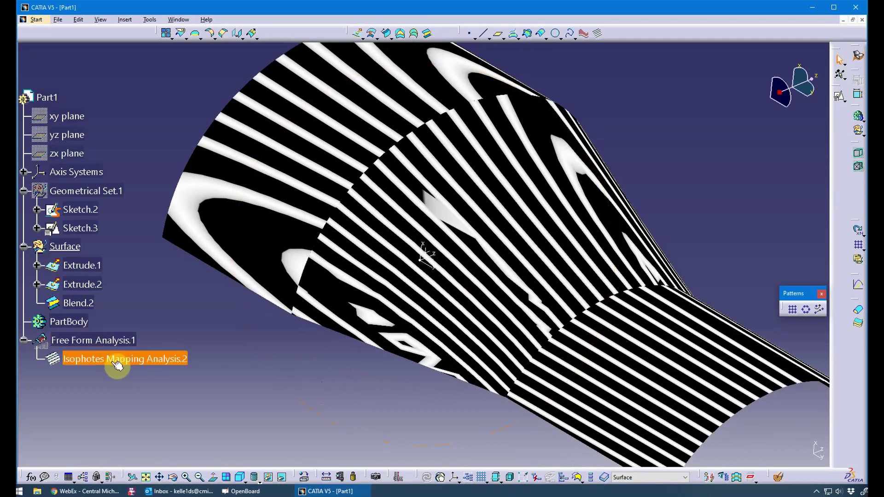
pyautogui.moveTo(258, 357)
pyautogui.mouseDown(button='middle')
pyautogui.moveTo(267, 371)
pyautogui.moveTo(266, 364)
pyautogui.mouseUp(button='middle')
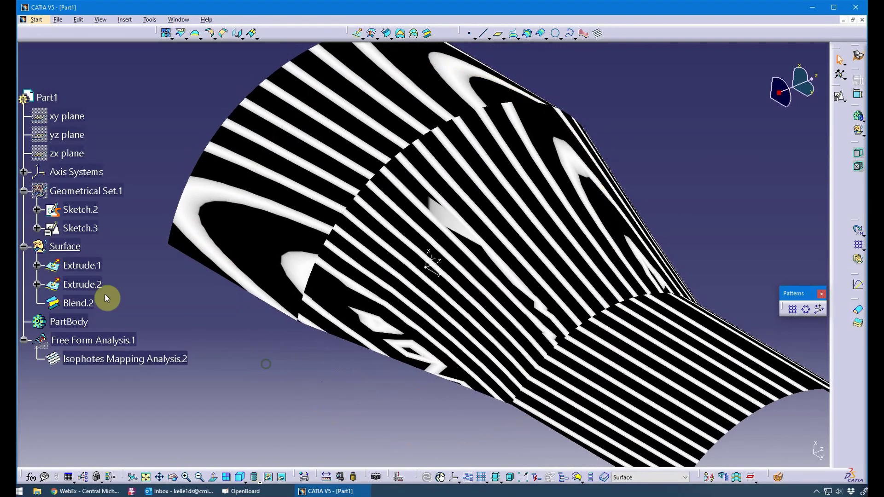
# - Change Blend.2's continuity to Tangency at both first and second curves
pyautogui.doubleClick(94, 301)
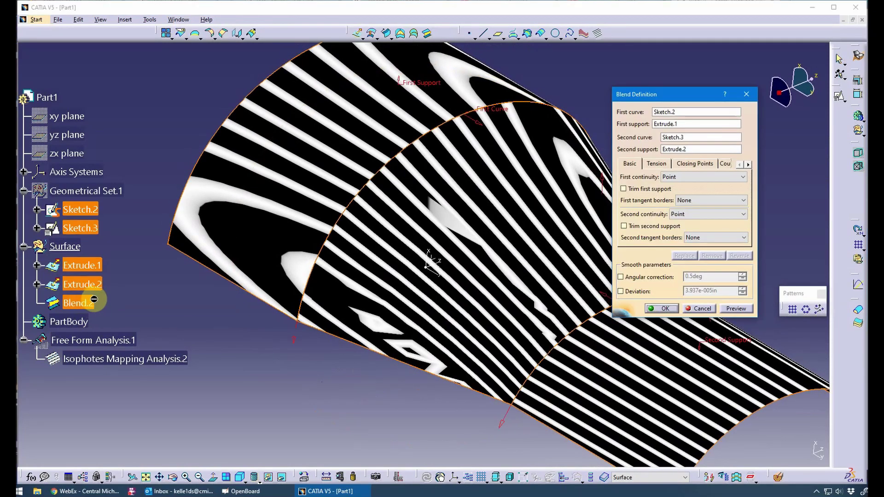
pyautogui.click(703, 178)
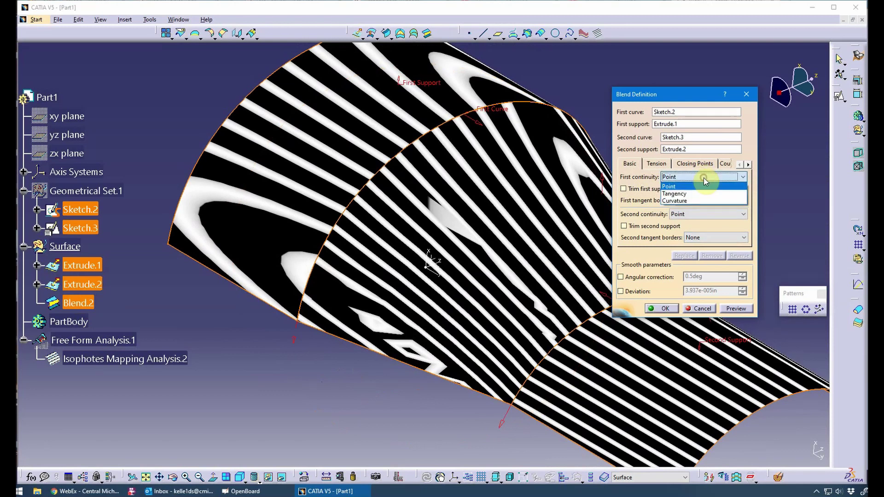
pyautogui.click(700, 195)
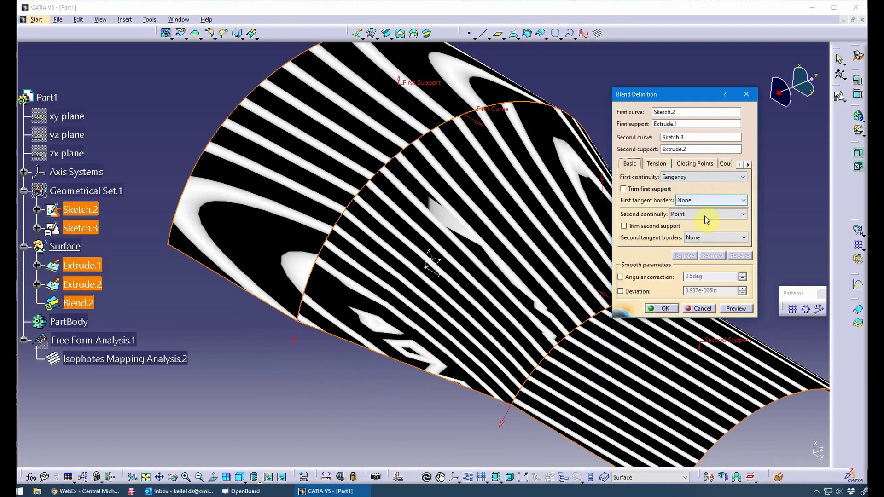
pyautogui.click(704, 214)
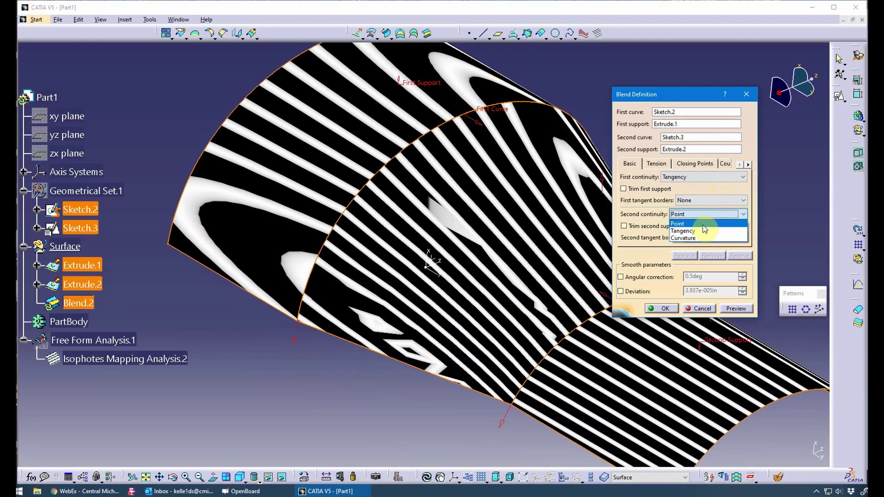
pyautogui.click(703, 227)
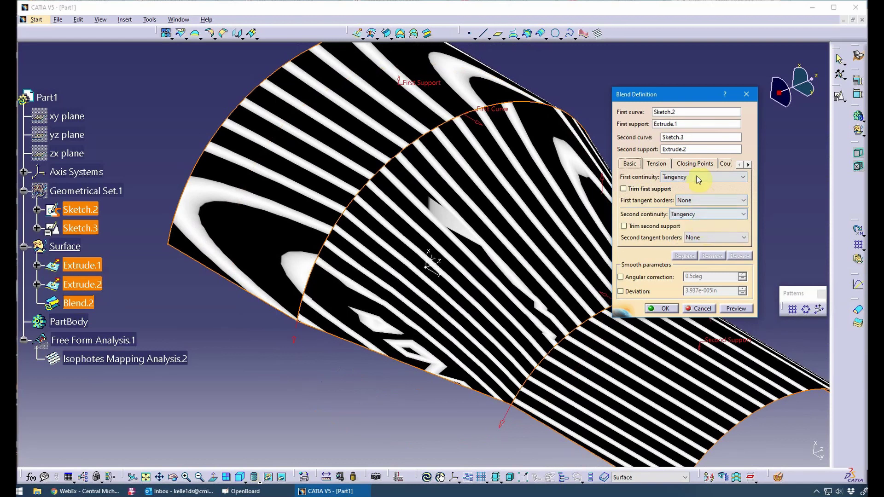
pyautogui.click(665, 308)
pyautogui.click(396, 398)
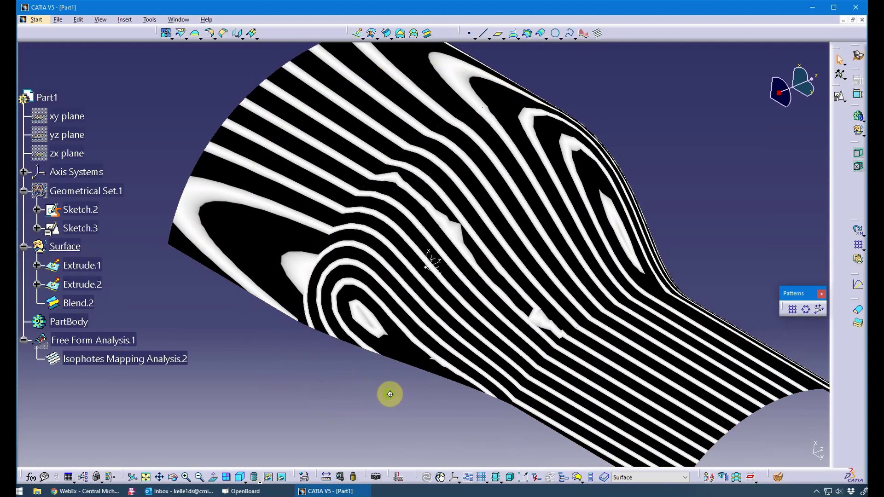
pyautogui.moveTo(388, 395); pyautogui.dragTo(403, 390, button='middle')
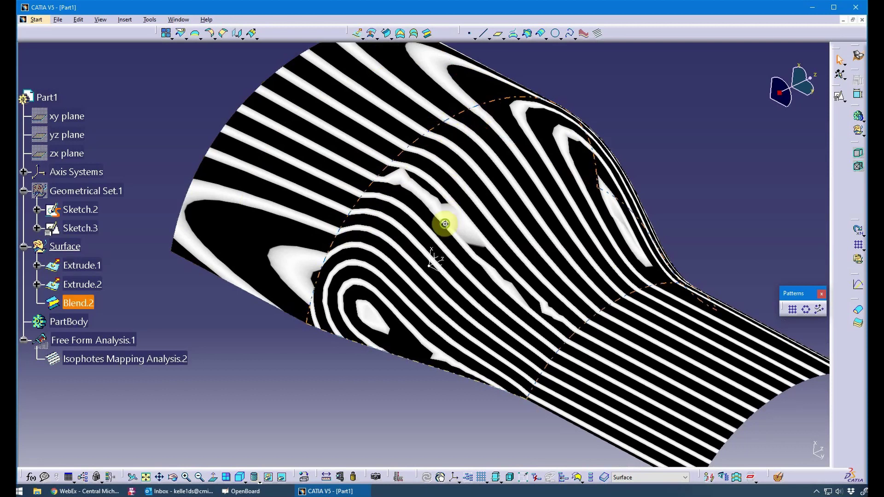
pyautogui.moveTo(443, 223)
pyautogui.mouseDown(button='middle')
pyautogui.moveTo(414, 213)
pyautogui.moveTo(437, 223)
pyautogui.mouseUp(button='middle')
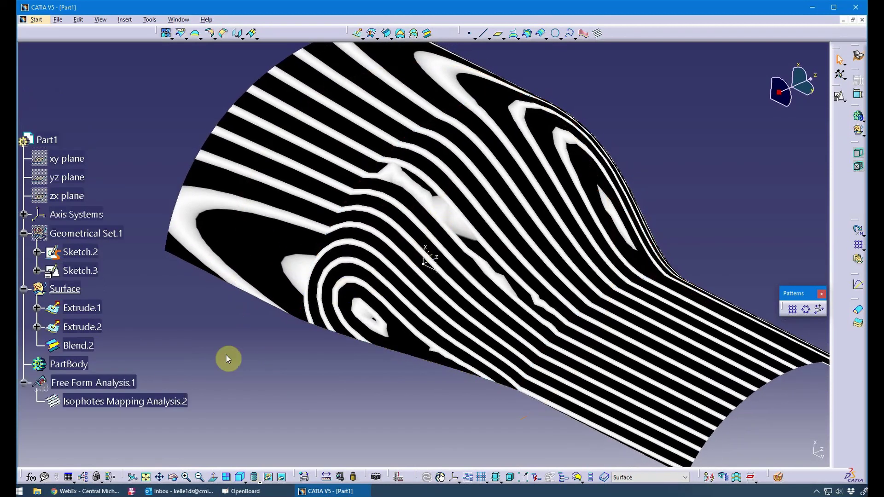
pyautogui.click(87, 345)
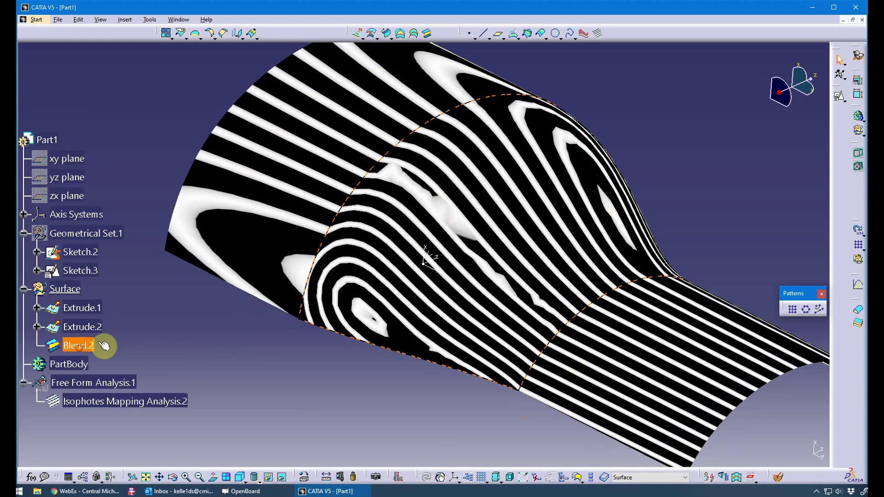
# - Reopen Blend.2's definition and orbit the model toward a front view
pyautogui.doubleClick(91, 346)
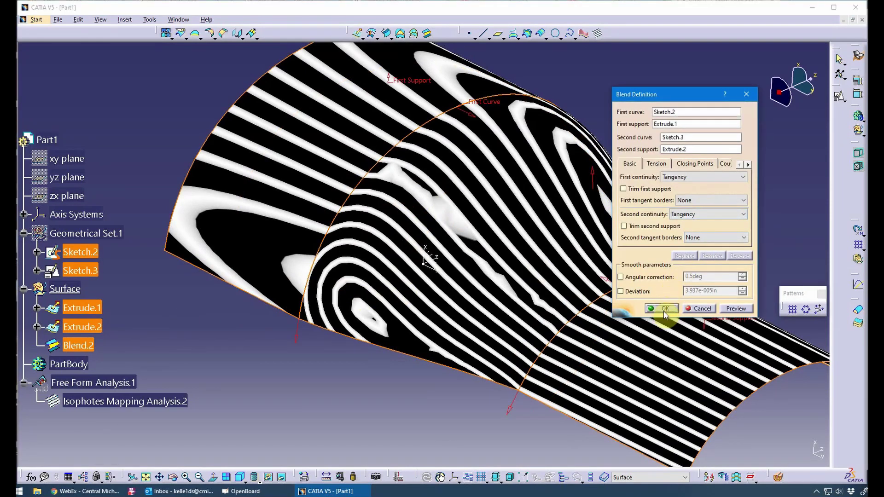
pyautogui.moveTo(452, 390); pyautogui.dragTo(316, 227, button='middle')
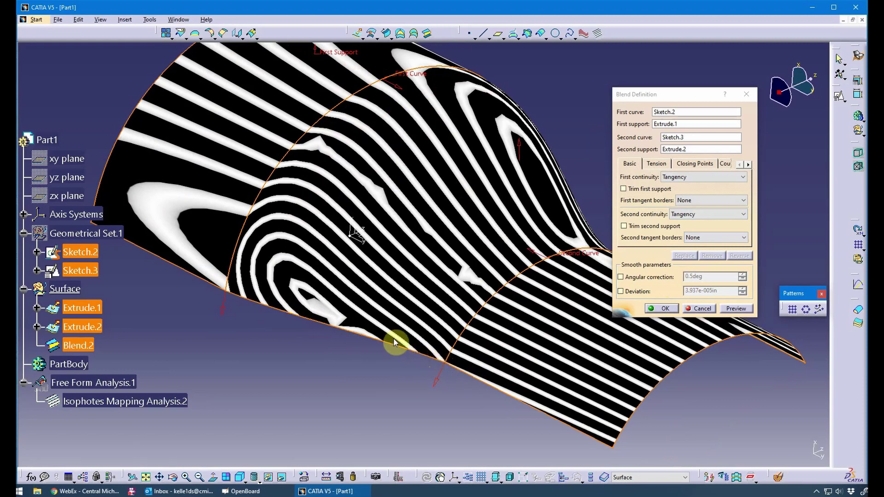
pyautogui.moveTo(395, 342); pyautogui.dragTo(314, 348, button='middle')
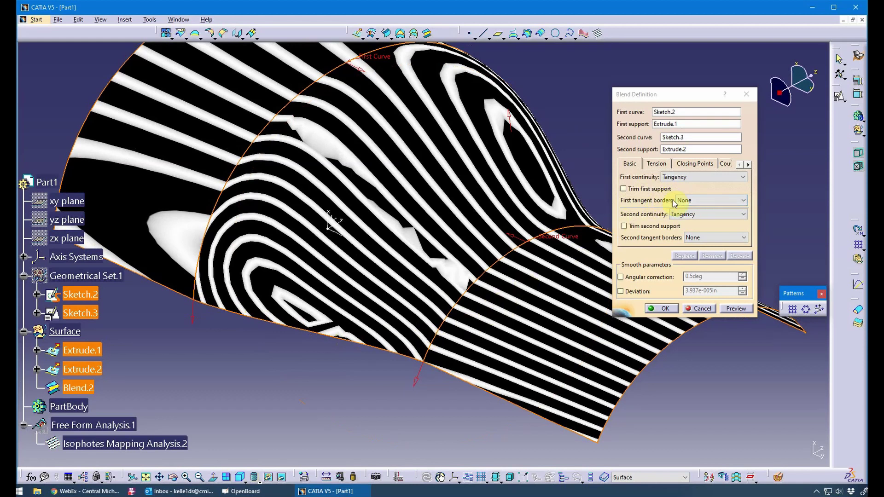
# - Set tangent borders to Both extremities on both curves and preview the blend
pyautogui.click(695, 202)
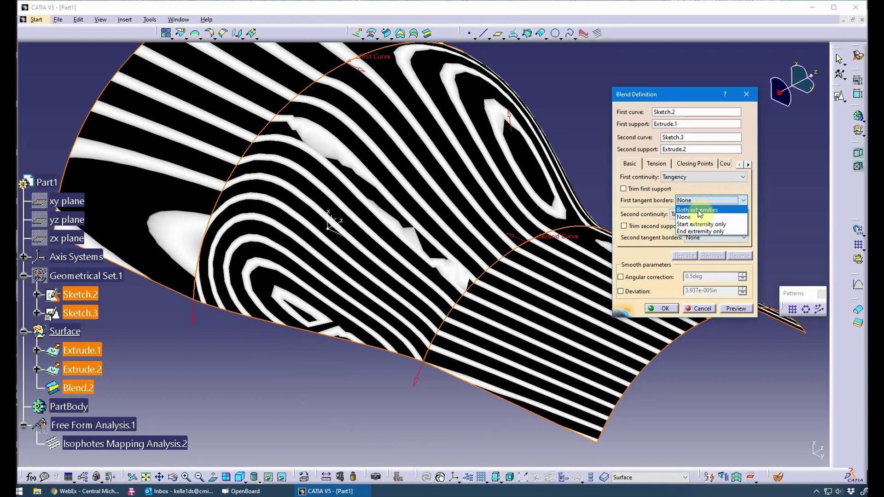
pyautogui.click(700, 210)
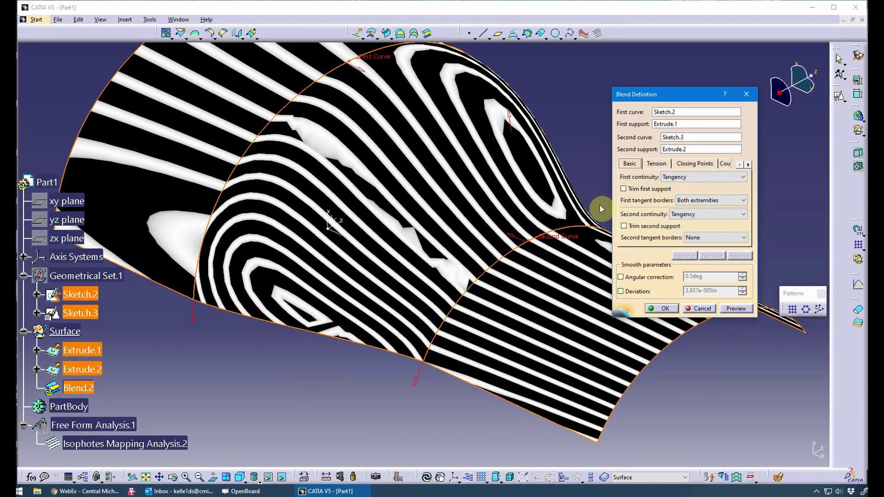
pyautogui.click(705, 238)
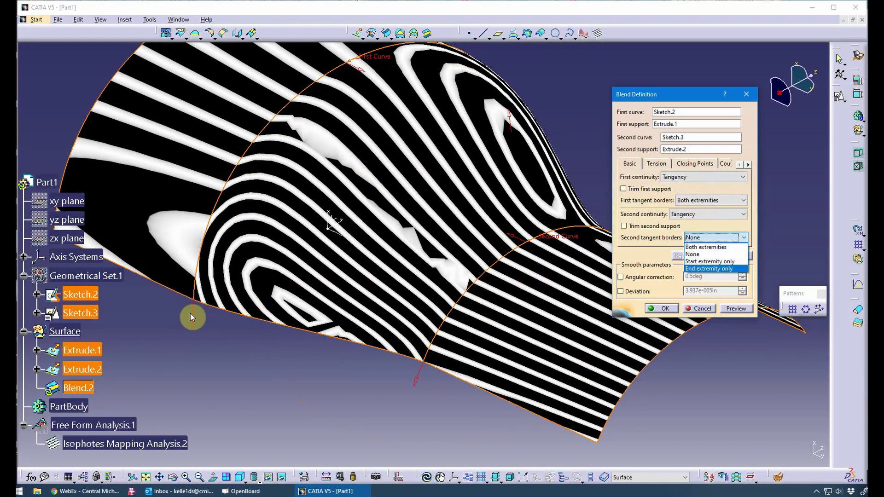
pyautogui.click(709, 248)
pyautogui.click(732, 310)
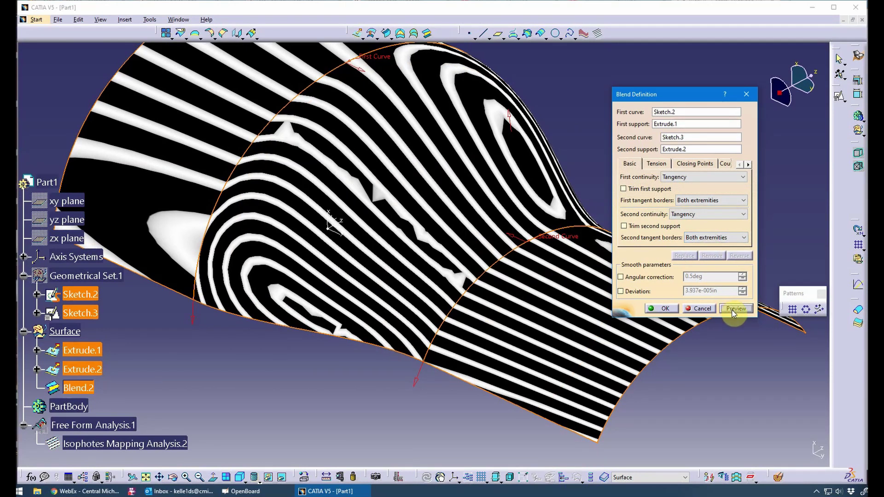
# - Try no tangent borders on the first curve, then restore Both extremities, previewing each
pyautogui.click(733, 203)
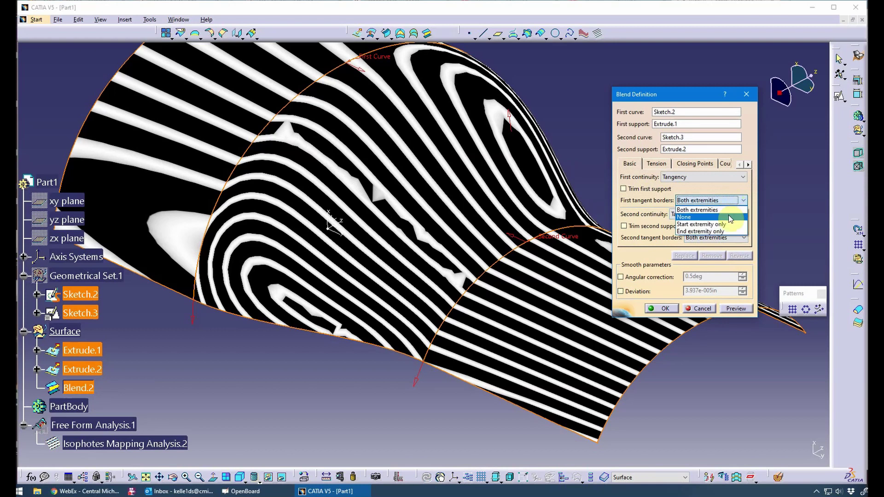
pyautogui.click(735, 215)
pyautogui.click(741, 309)
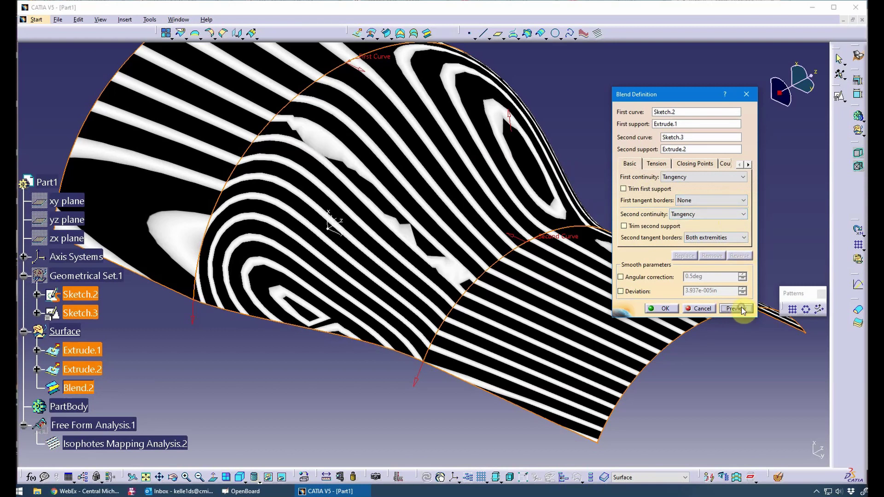
pyautogui.click(727, 200)
pyautogui.click(726, 207)
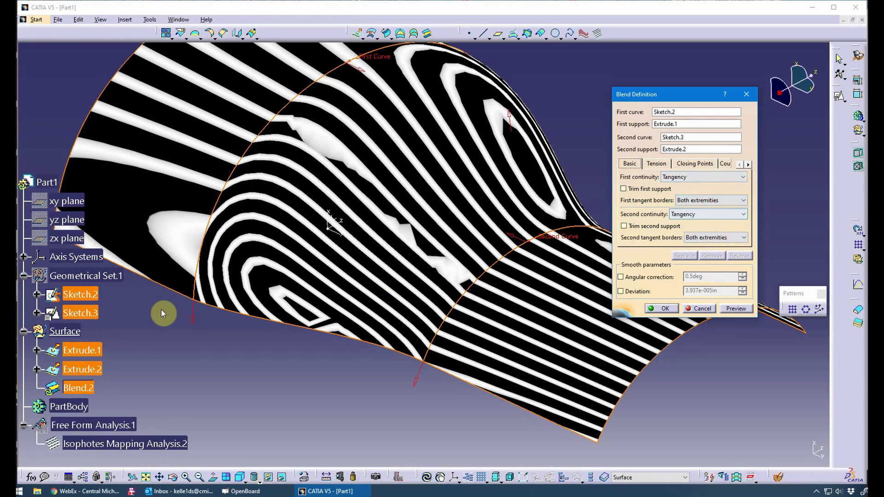
pyautogui.click(734, 309)
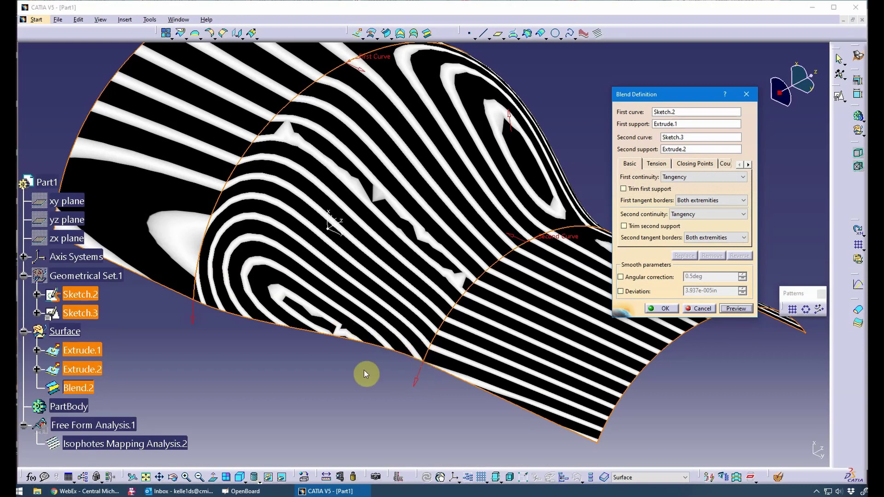
# - Switch first and second continuity to Curvature and preview the updated blend
pyautogui.moveTo(367, 373); pyautogui.dragTo(369, 412, button='middle')
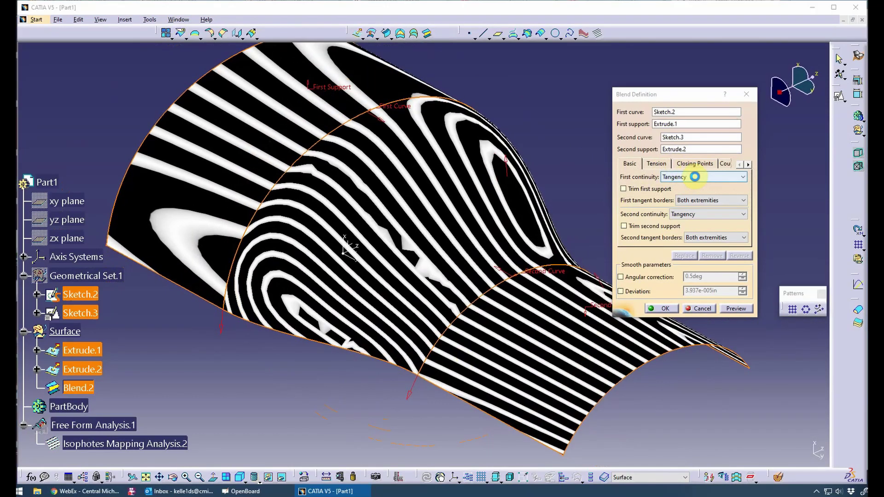
pyautogui.click(695, 178)
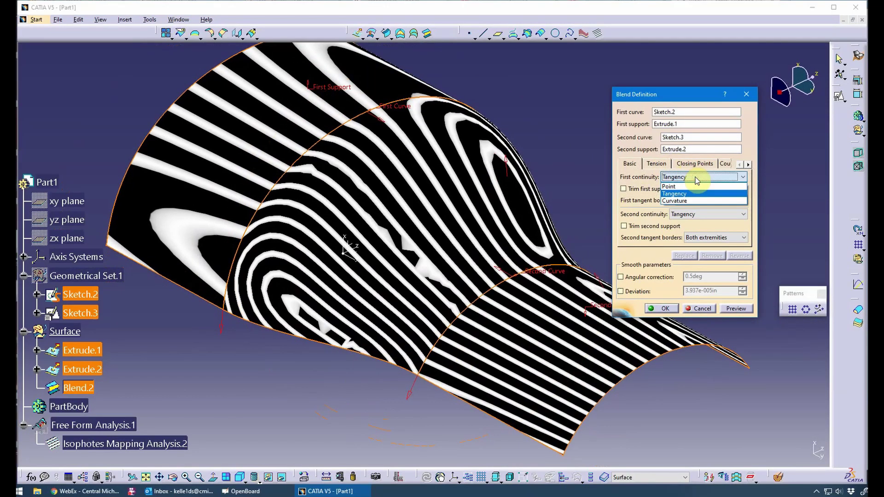
pyautogui.click(691, 200)
pyautogui.click(697, 215)
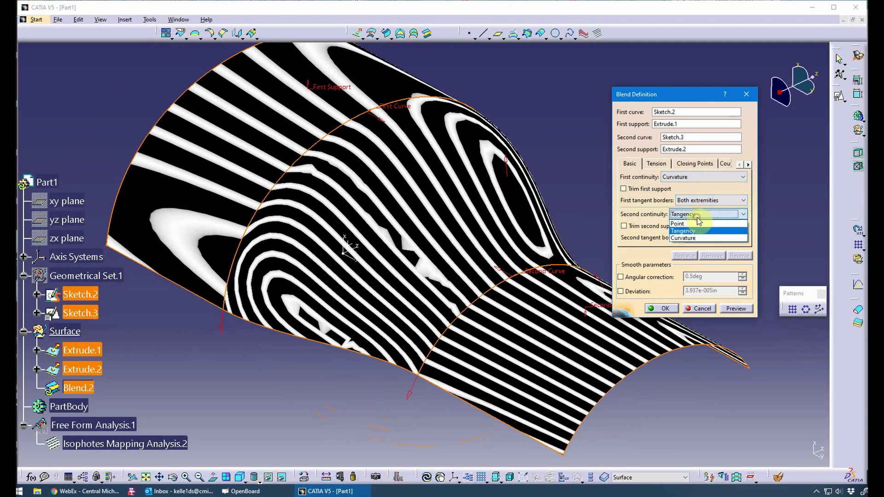
pyautogui.click(700, 238)
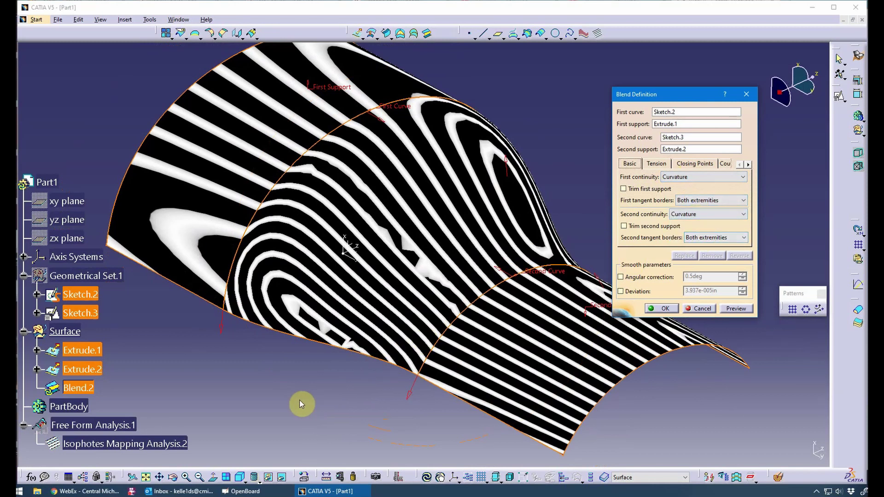
pyautogui.moveTo(299, 399)
pyautogui.mouseDown(button='middle')
pyautogui.moveTo(335, 440)
pyautogui.moveTo(345, 438)
pyautogui.moveTo(286, 405)
pyautogui.mouseUp(button='middle')
pyautogui.scroll(-3, 310, 428)
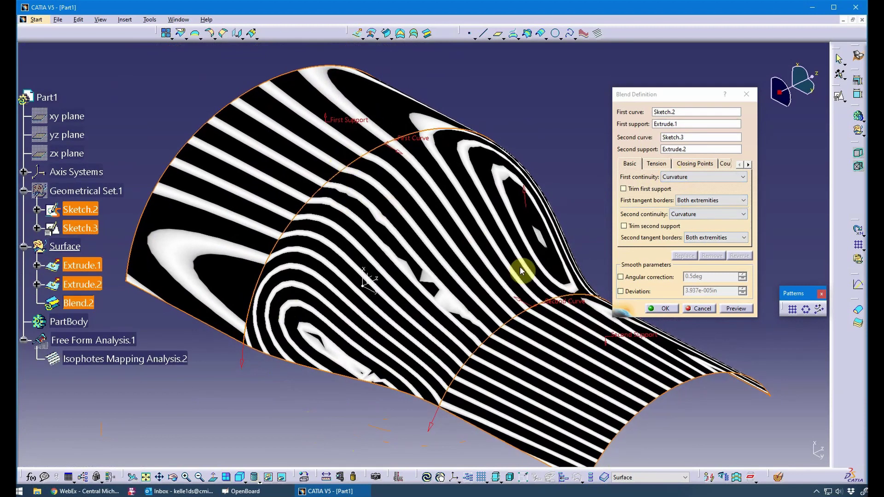
pyautogui.click(729, 309)
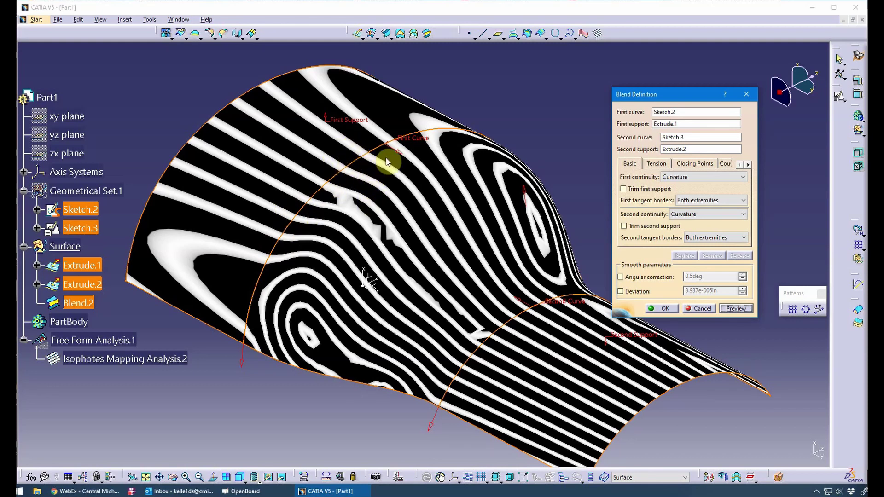
pyautogui.moveTo(371, 321); pyautogui.dragTo(307, 376, button='middle')
pyautogui.click(696, 176)
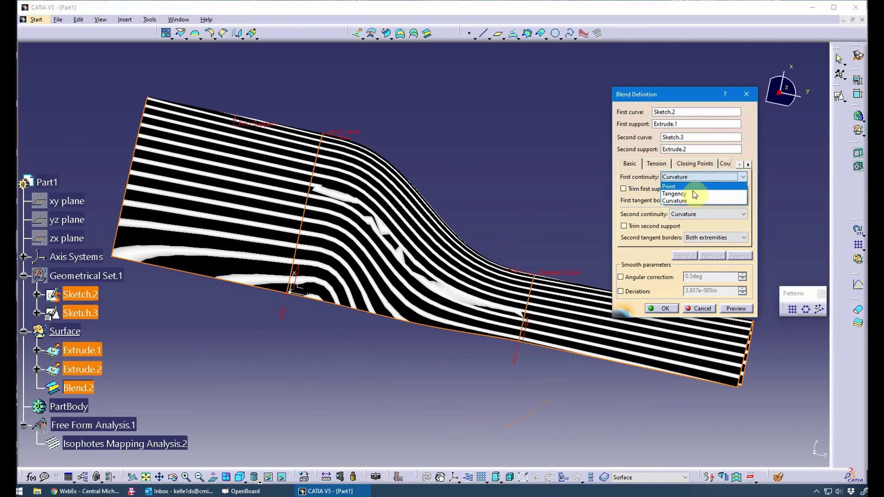
pyautogui.click(681, 193)
pyautogui.click(713, 215)
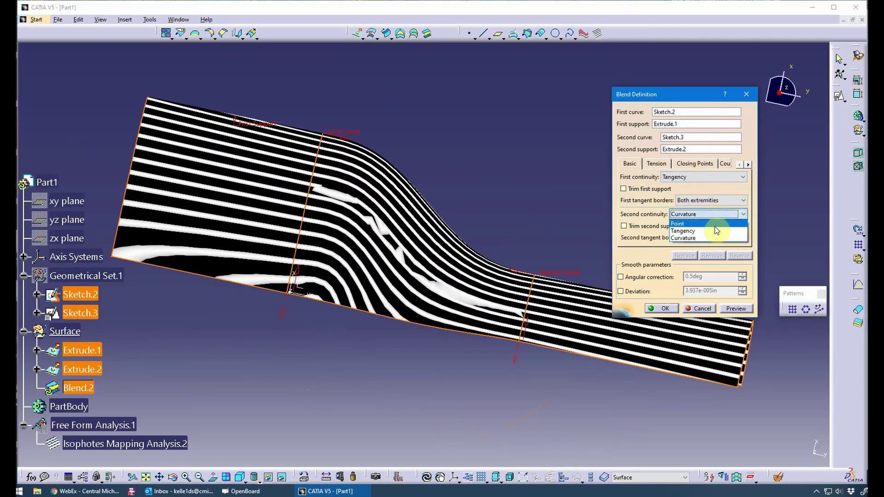
pyautogui.click(714, 229)
pyautogui.click(735, 309)
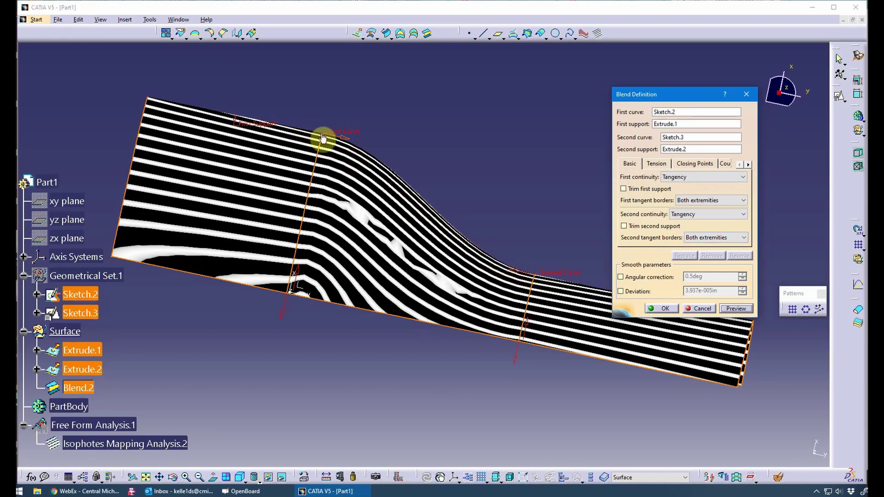
pyautogui.click(695, 177)
pyautogui.click(693, 198)
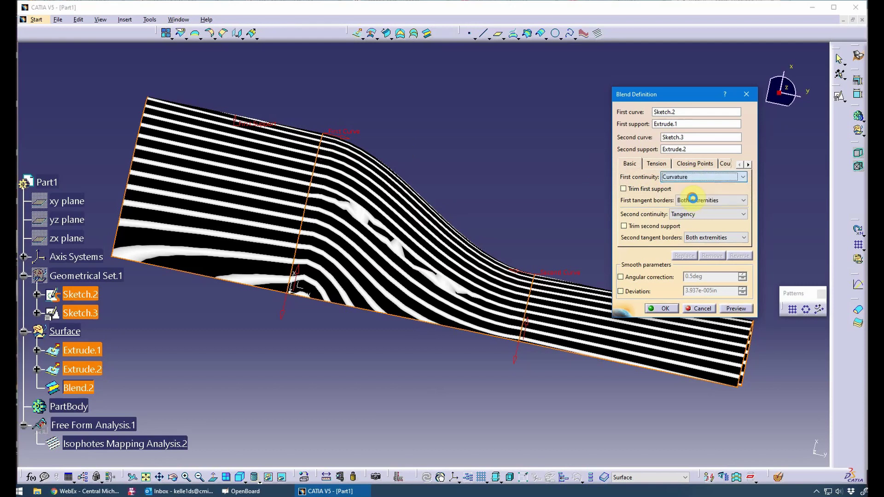
pyautogui.click(695, 214)
pyautogui.click(699, 237)
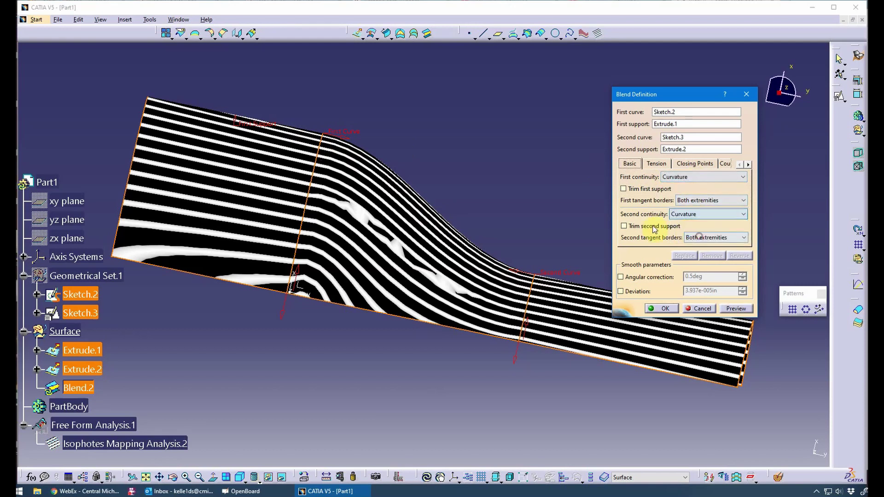
pyautogui.click(732, 307)
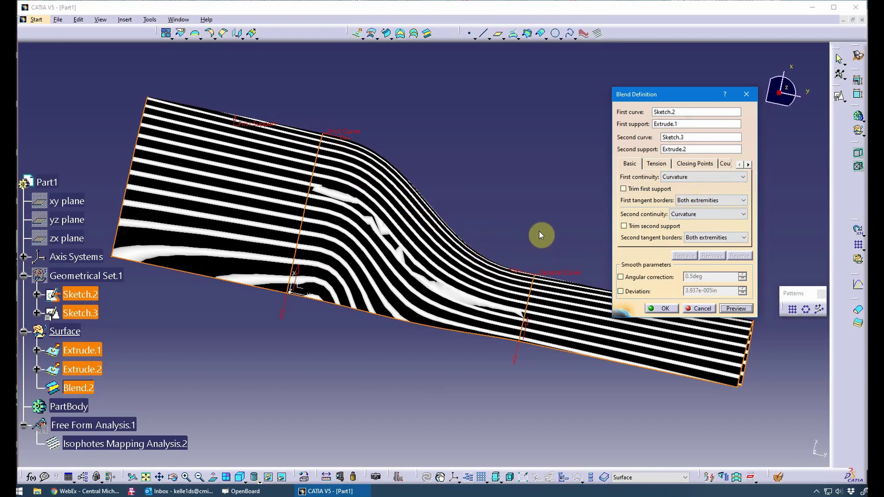
pyautogui.moveTo(476, 183); pyautogui.dragTo(363, 252, button='middle')
pyautogui.moveTo(339, 173); pyautogui.dragTo(338, 235, button='middle')
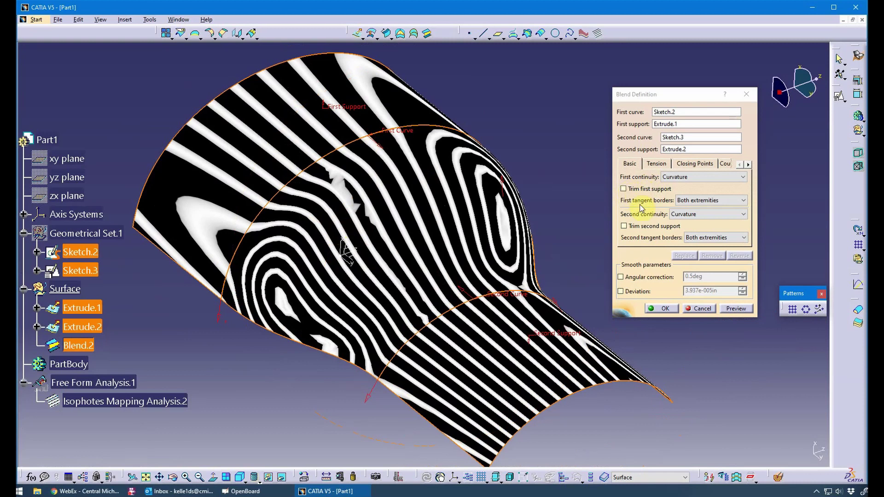
pyautogui.moveTo(303, 324); pyautogui.dragTo(272, 317, button='middle')
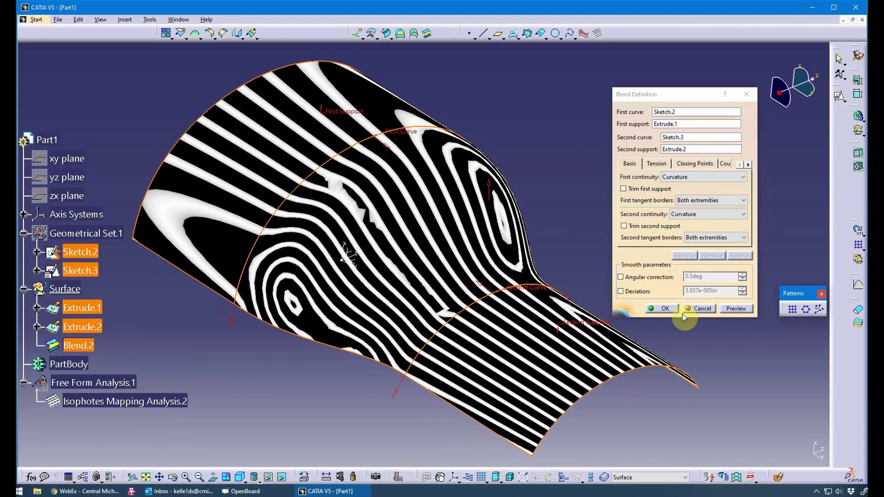
# - Confirm the blend and hide Isophotes Mapping Analysis.2, leaving plain shaded surfaces
pyautogui.click(650, 313)
pyautogui.rightClick(156, 401)
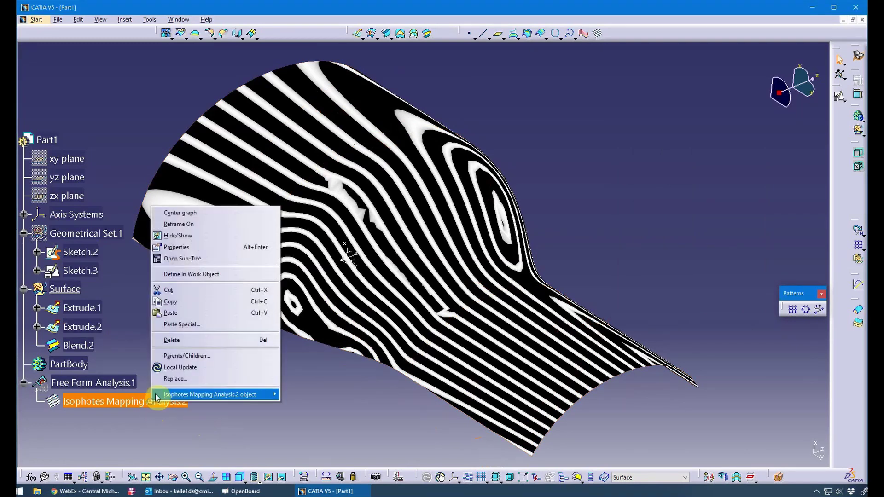
pyautogui.click(178, 236)
# - Reopen Blend.2's definition for editing
pyautogui.click(449, 254)
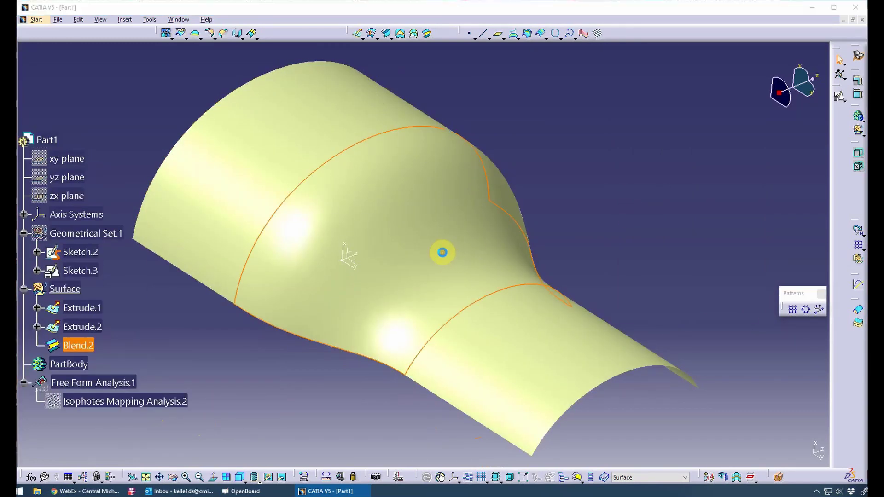
pyautogui.doubleClick(443, 253)
pyautogui.moveTo(383, 402); pyautogui.dragTo(474, 352, button='middle')
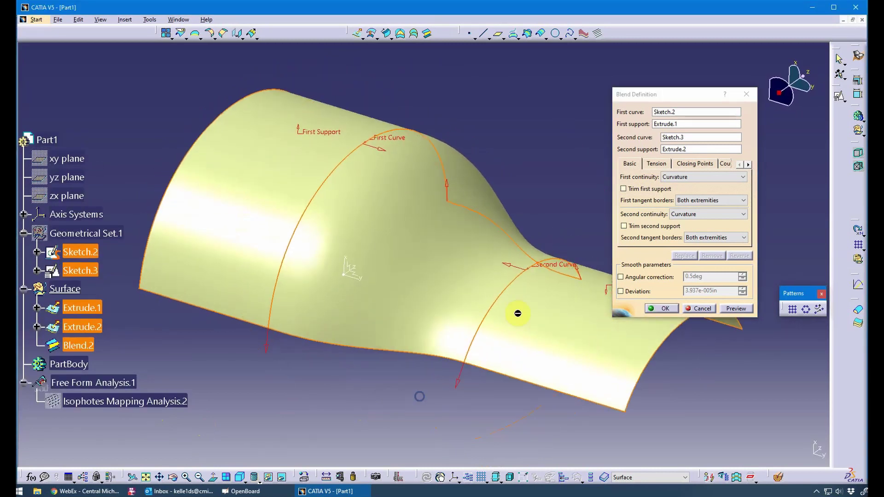
# - Switch the first tension off Default and preview the blend with T1 raised to 1.6
pyautogui.click(660, 164)
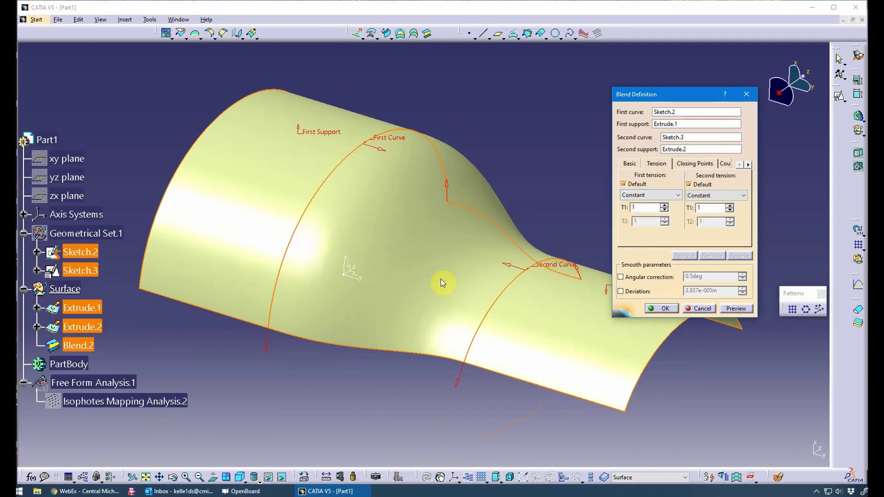
pyautogui.moveTo(442, 282); pyautogui.dragTo(414, 304, button='middle')
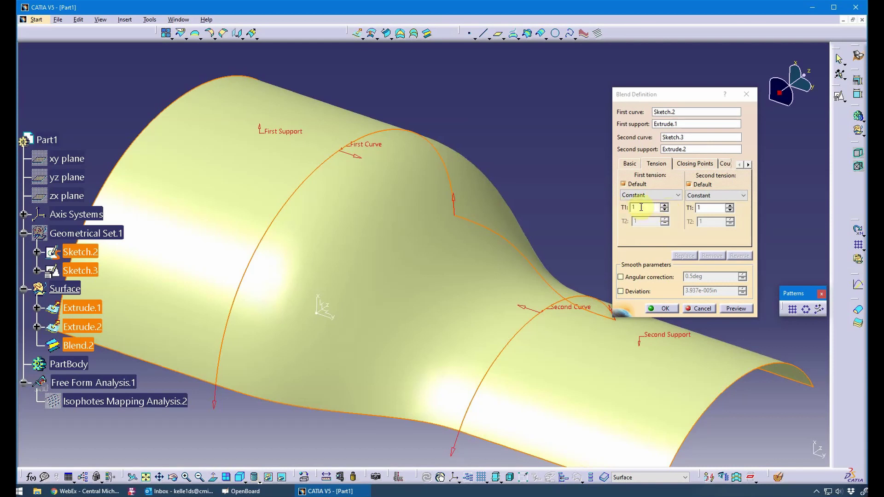
pyautogui.click(664, 206)
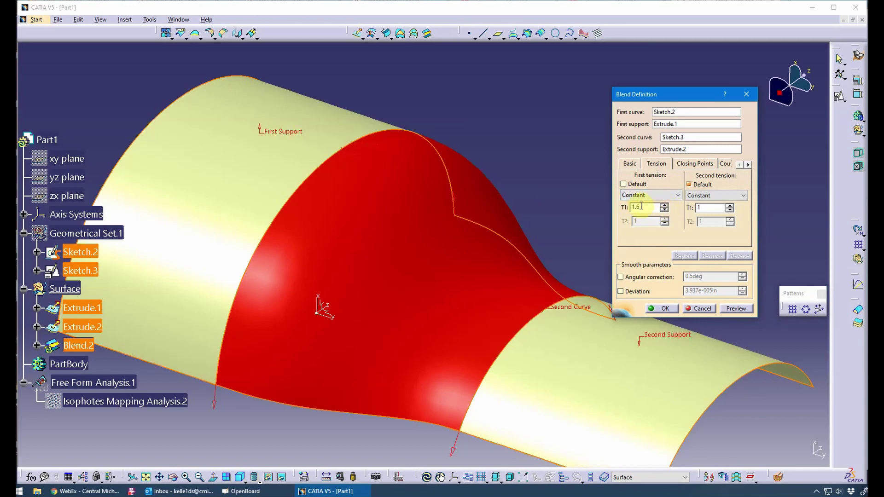
pyautogui.click(742, 308)
pyautogui.click(395, 348)
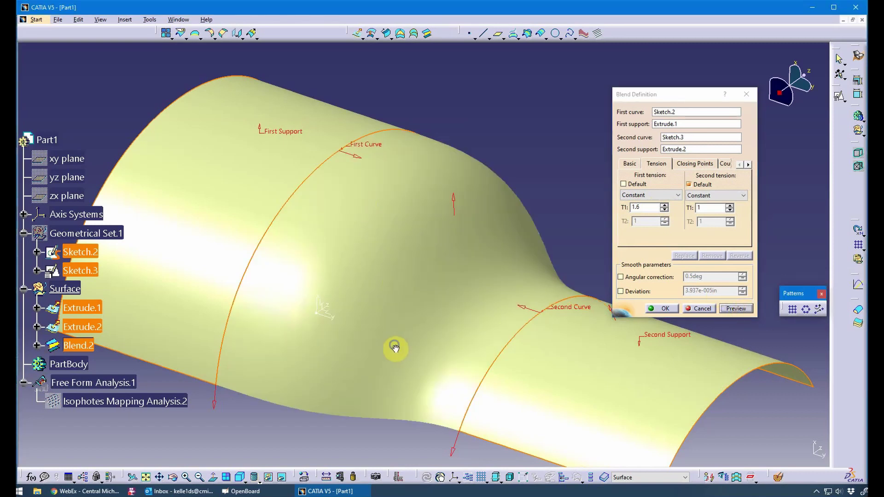
pyautogui.moveTo(395, 348); pyautogui.dragTo(501, 277, button='middle')
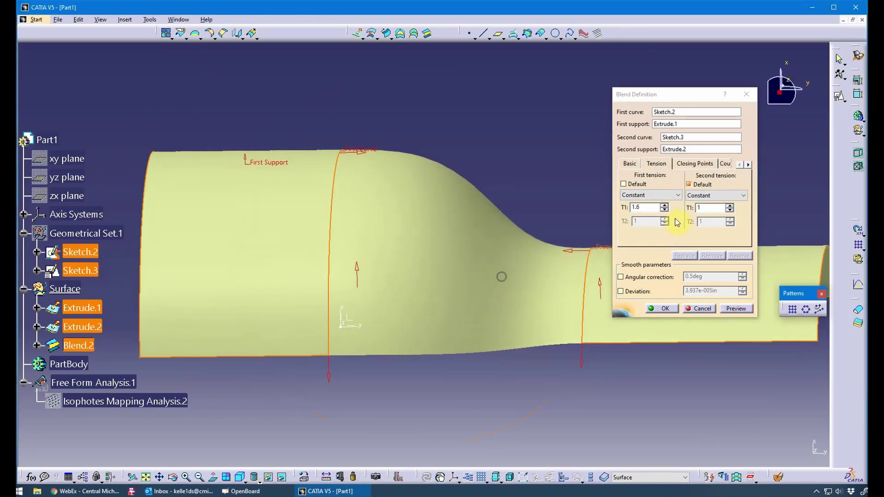
# - Bring the first tension T1 back to a constant 1 and preview the blend
pyautogui.click(664, 210)
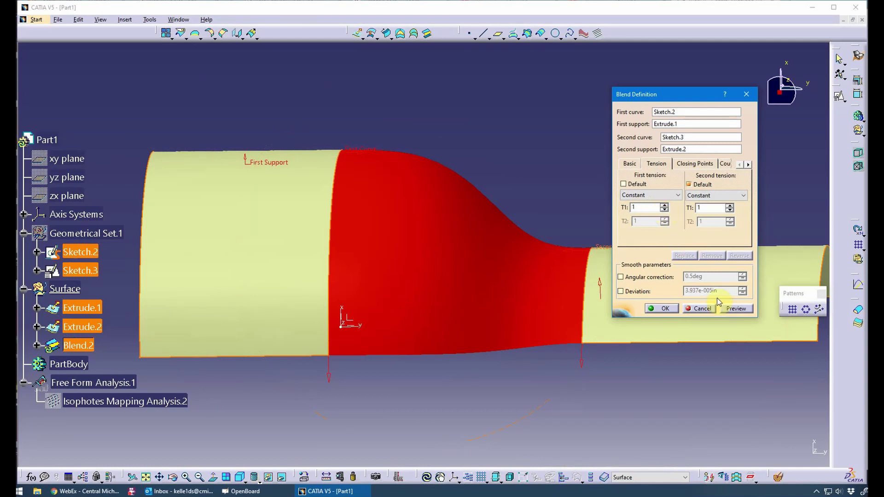
pyautogui.click(736, 309)
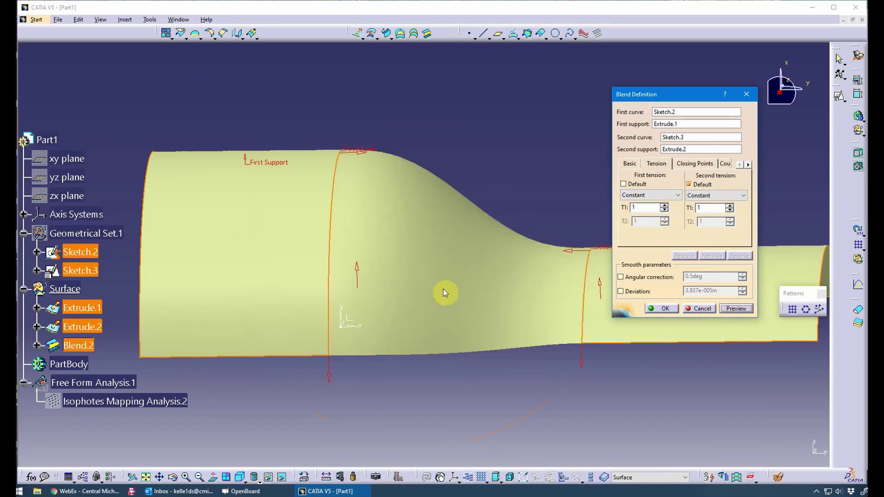
pyautogui.moveTo(444, 292); pyautogui.dragTo(420, 287, button='middle')
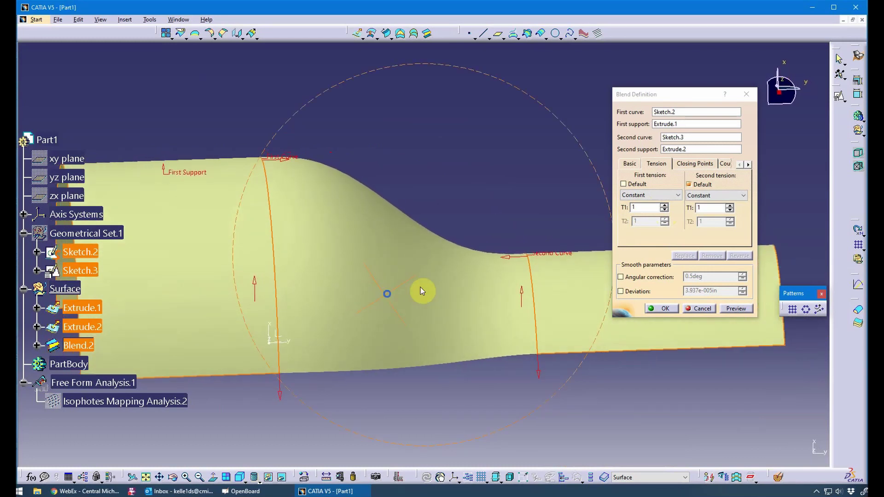
pyautogui.click(629, 163)
pyautogui.click(656, 163)
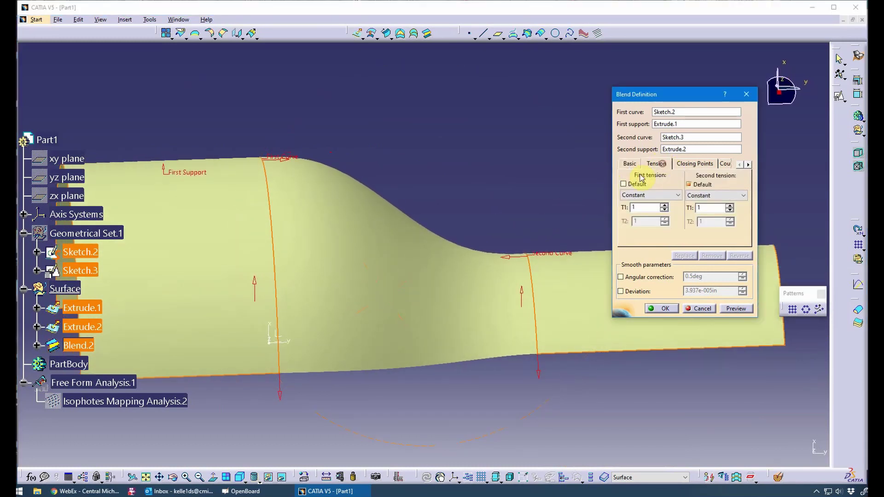
pyautogui.moveTo(460, 309); pyautogui.dragTo(449, 296, button='middle')
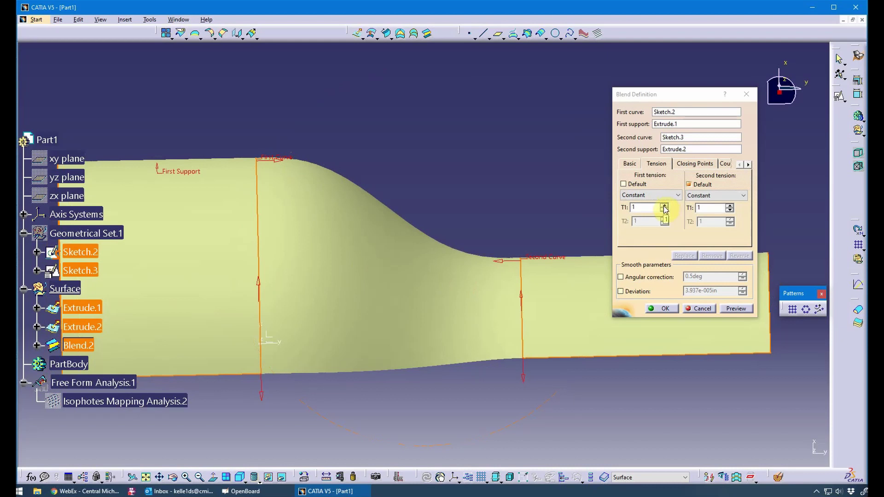
# - Make the second tension constant, trying 1.7 and 1.2 before previewing T1 at 0.7
pyautogui.click(729, 206)
pyautogui.click(729, 207)
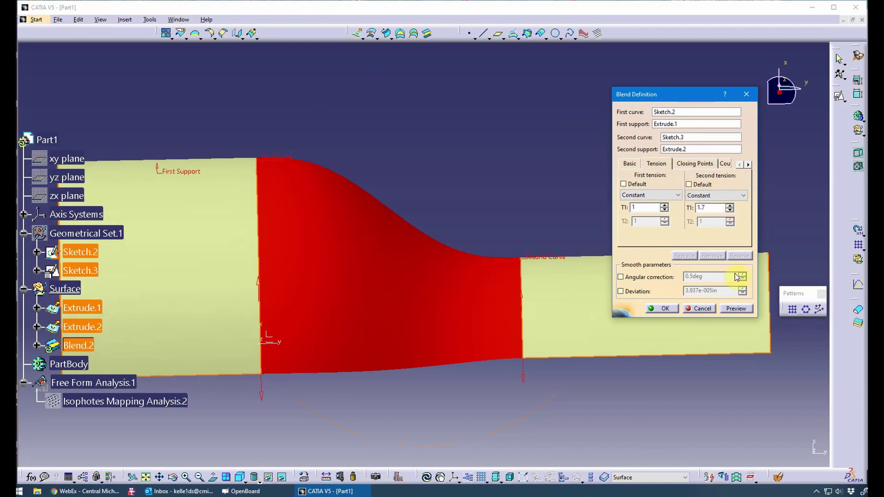
pyautogui.click(735, 310)
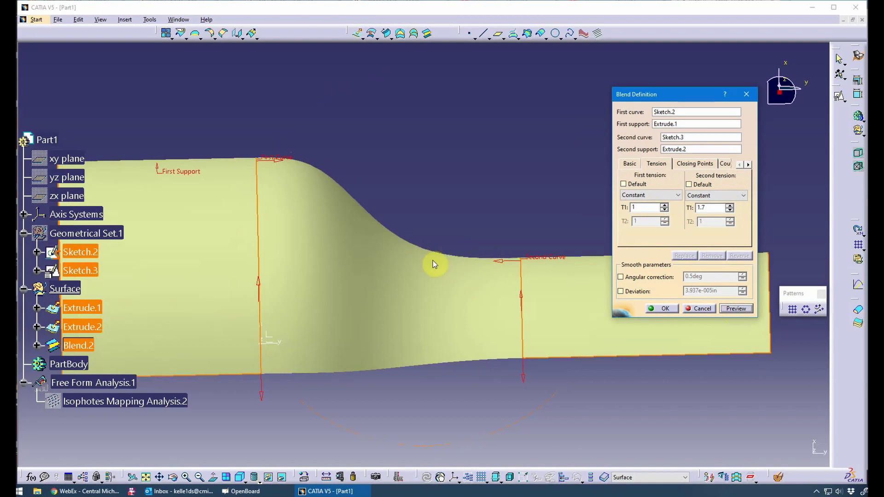
pyautogui.click(730, 212)
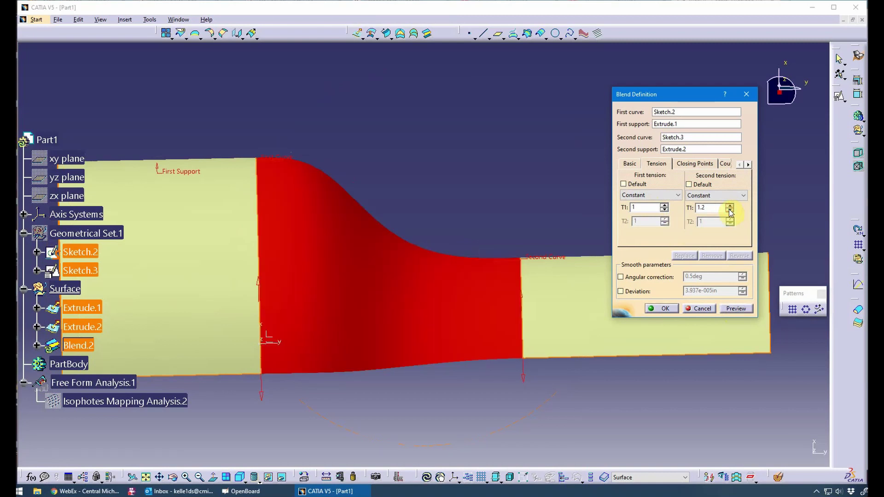
pyautogui.click(730, 212)
pyautogui.click(736, 308)
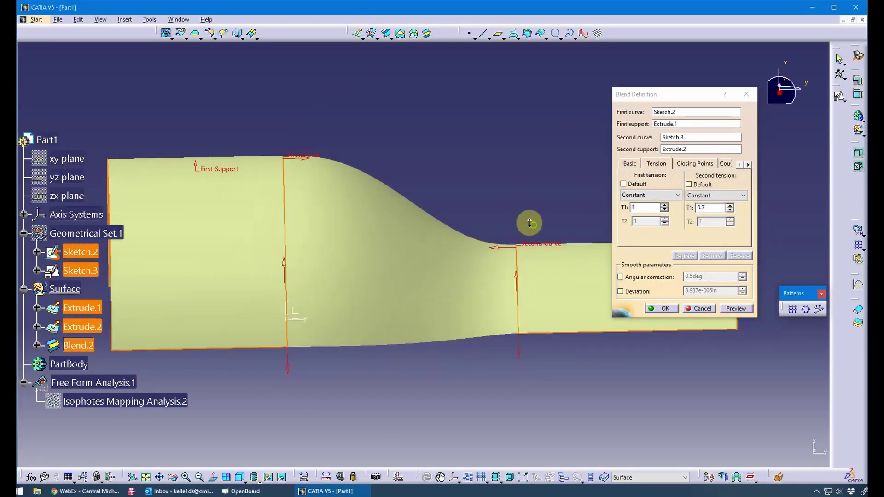
pyautogui.moveTo(529, 226); pyautogui.dragTo(378, 293, button='middle')
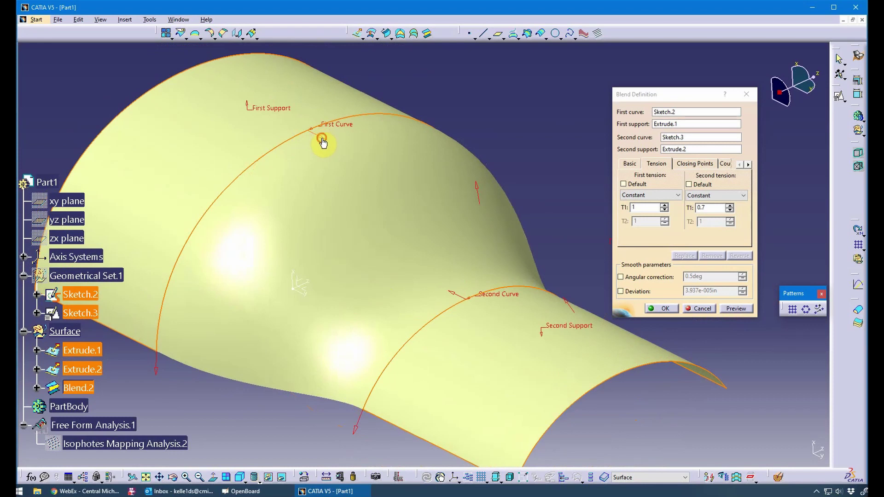
pyautogui.click(322, 141)
pyautogui.click(737, 309)
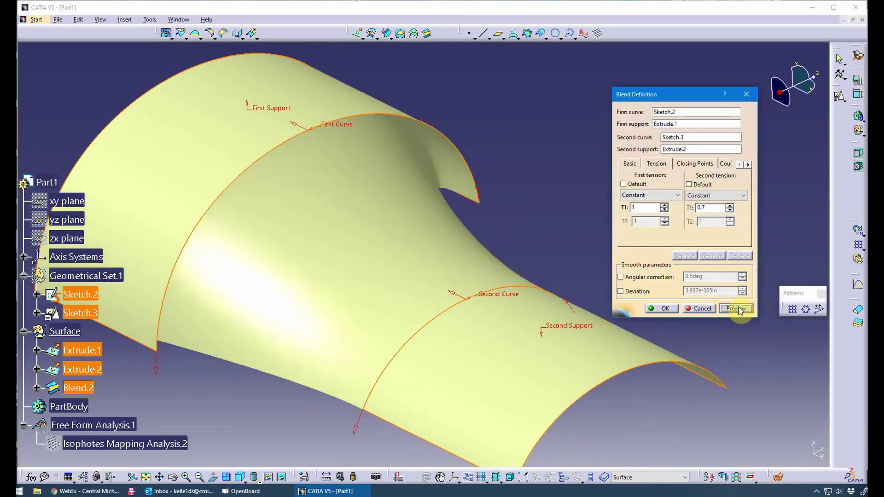
pyautogui.moveTo(368, 301); pyautogui.dragTo(336, 295, button='middle')
pyautogui.click(286, 126)
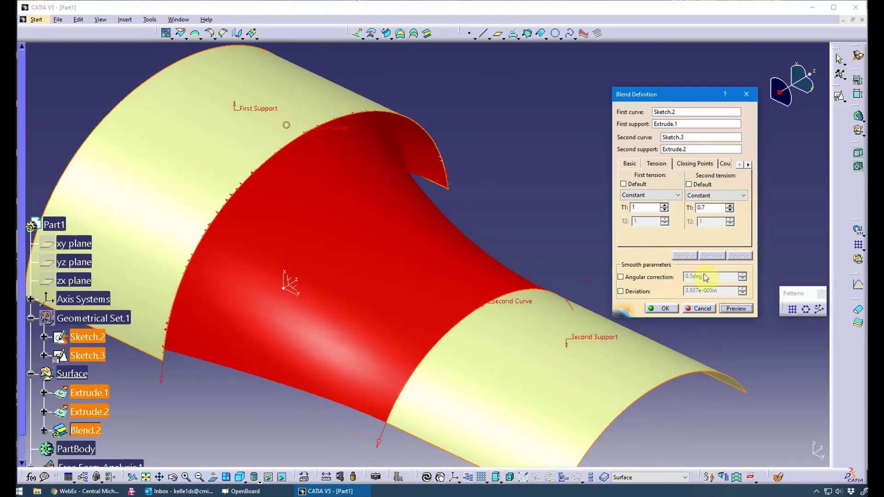
pyautogui.click(744, 310)
pyautogui.moveTo(460, 330); pyautogui.dragTo(415, 305, button='middle')
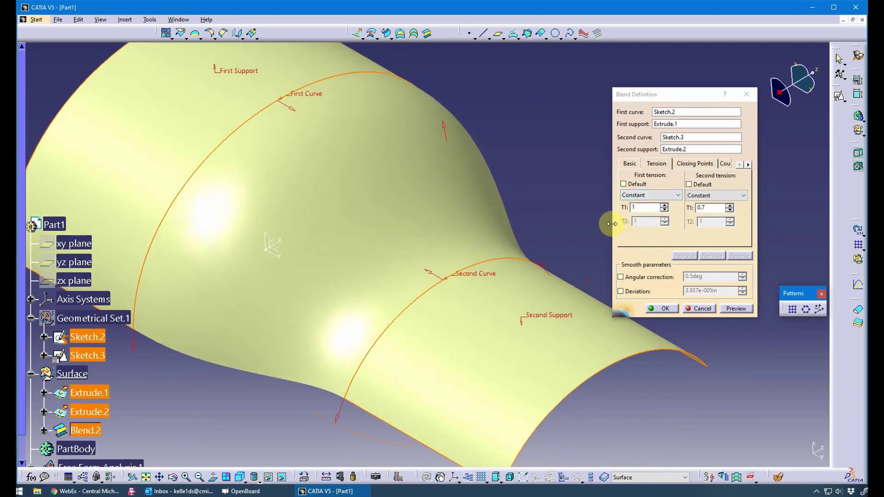
# - Review the Basic, Tension, Closing Points and Coupling/Spine tabs, then commit Blend.2 with tensions 1 and 0.7
pyautogui.moveTo(612, 225); pyautogui.dragTo(570, 225)
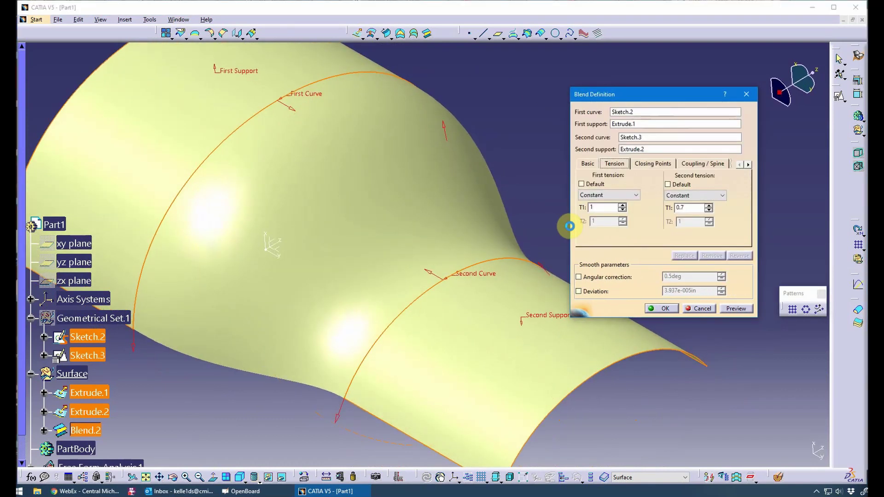
pyautogui.click(591, 167)
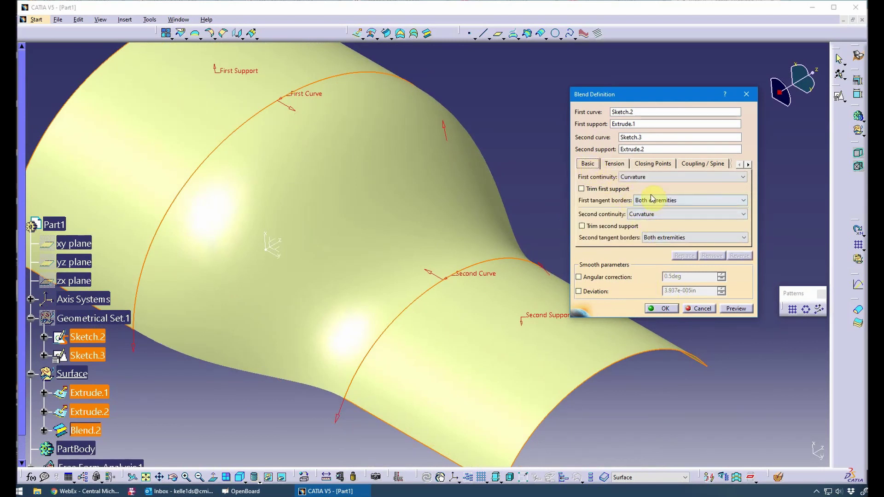
pyautogui.click(615, 166)
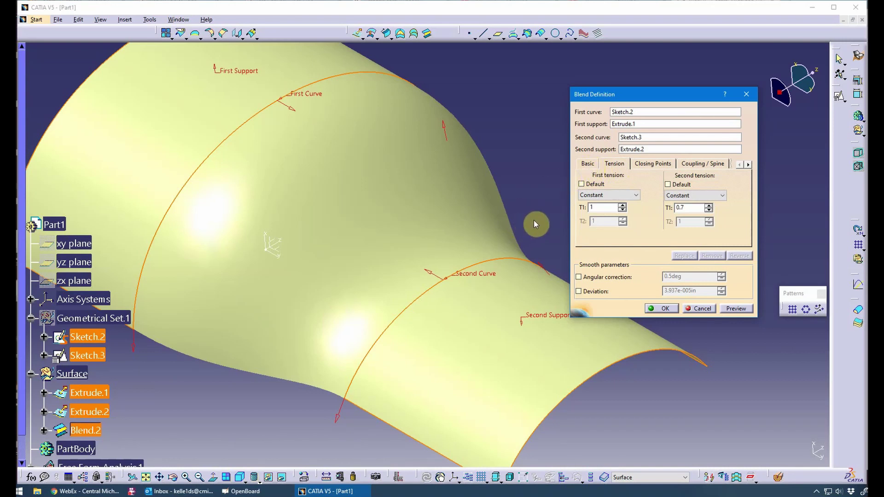
pyautogui.click(647, 169)
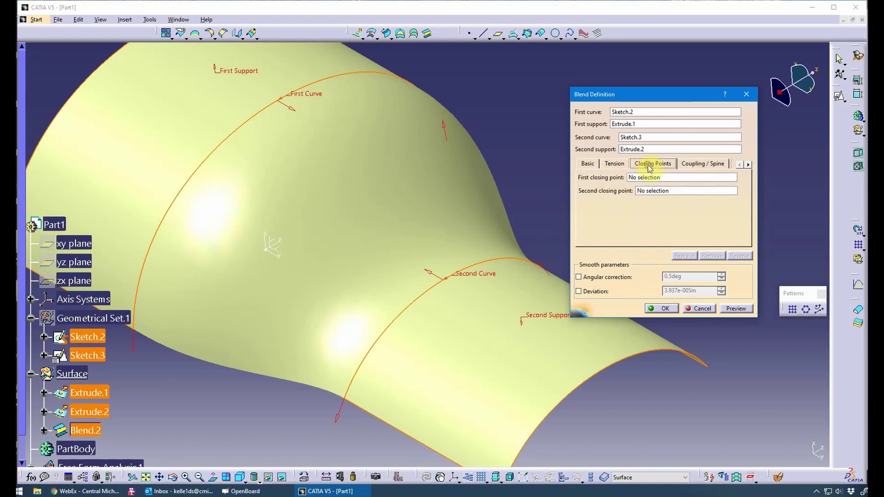
pyautogui.click(693, 166)
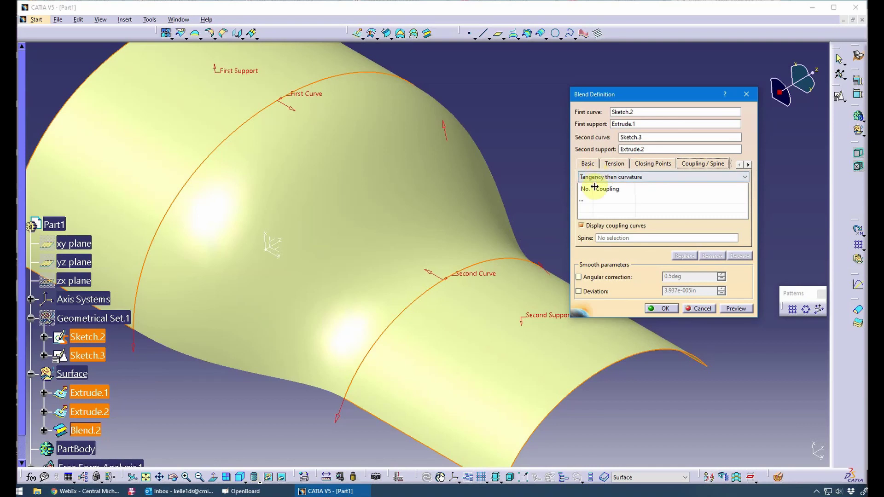
pyautogui.moveTo(498, 313); pyautogui.dragTo(426, 322, button='middle')
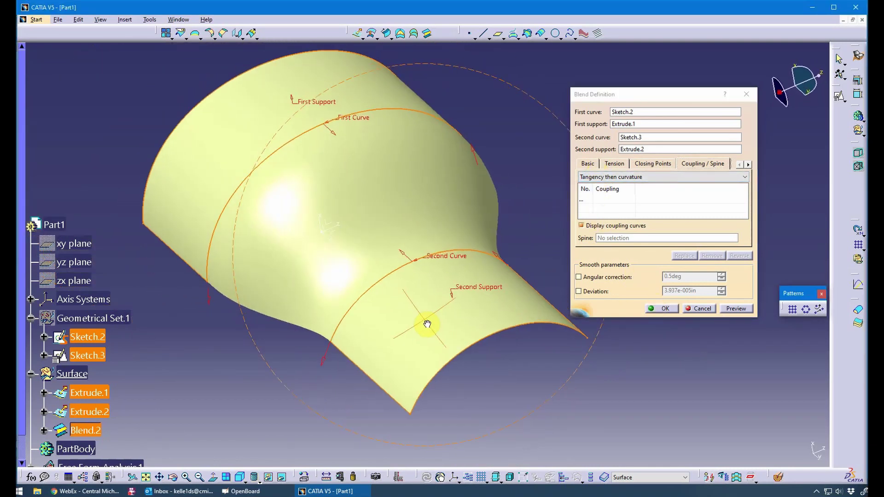
pyautogui.click(665, 309)
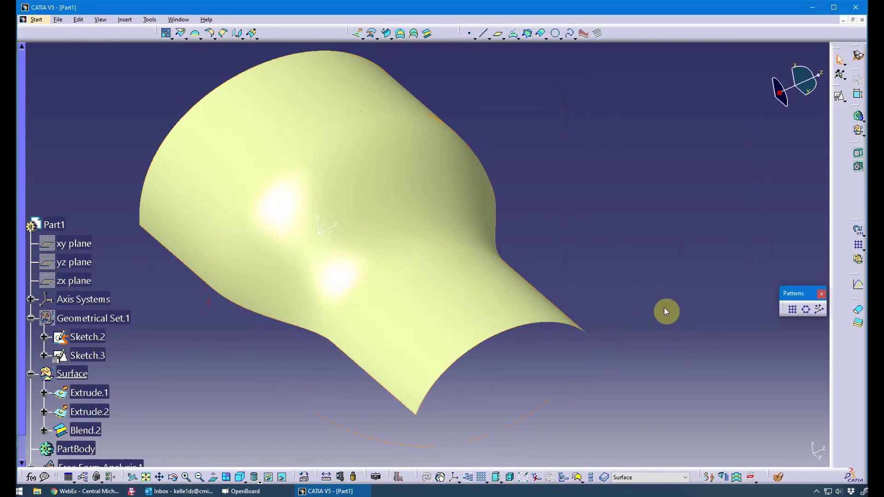